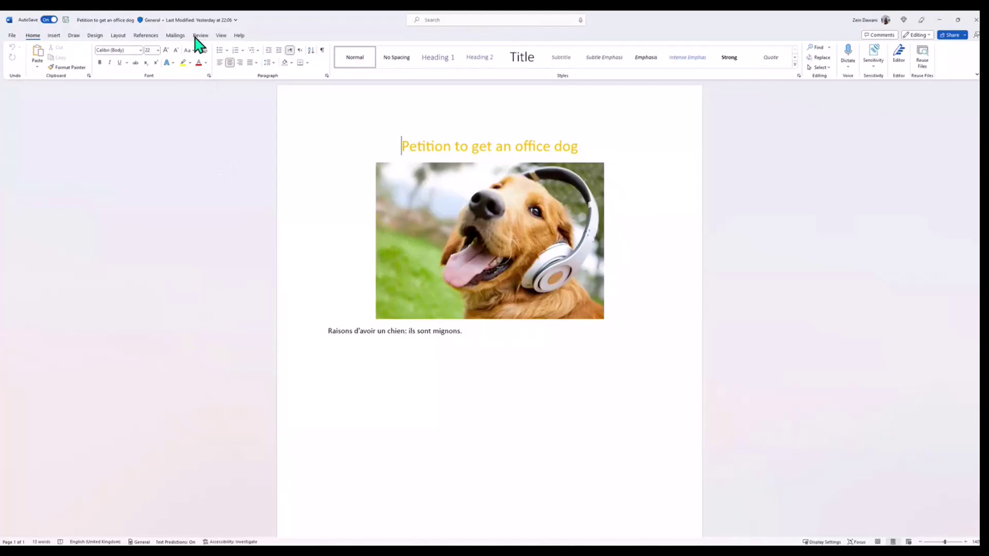
Run the accessibility check on the document and review the recommended actions for the picture's missing object description.
click(197, 39)
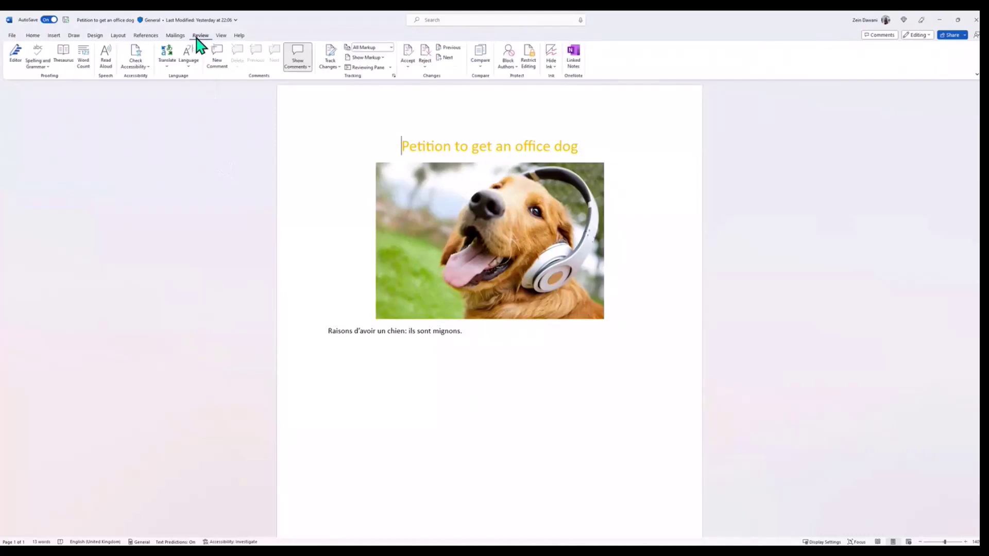
click(140, 51)
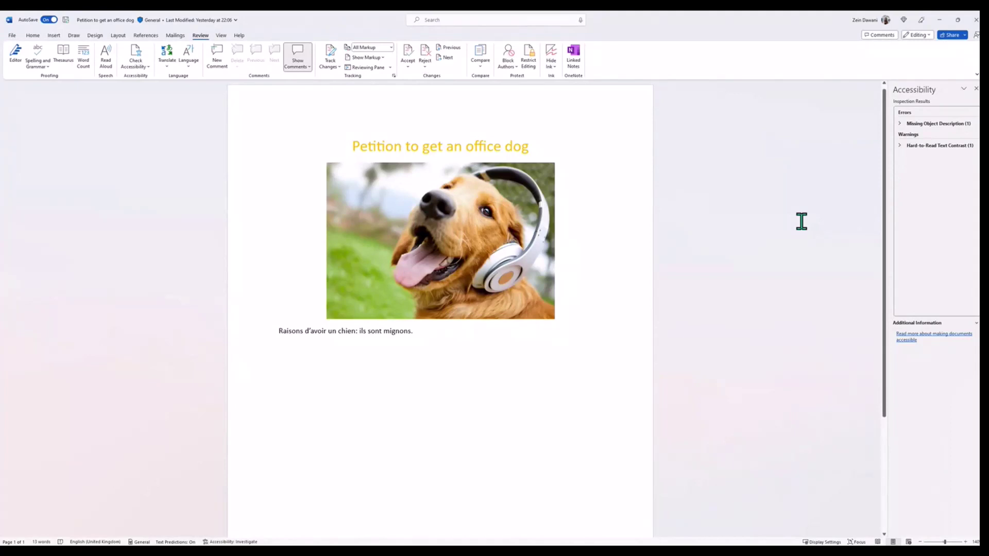
click(927, 127)
click(925, 132)
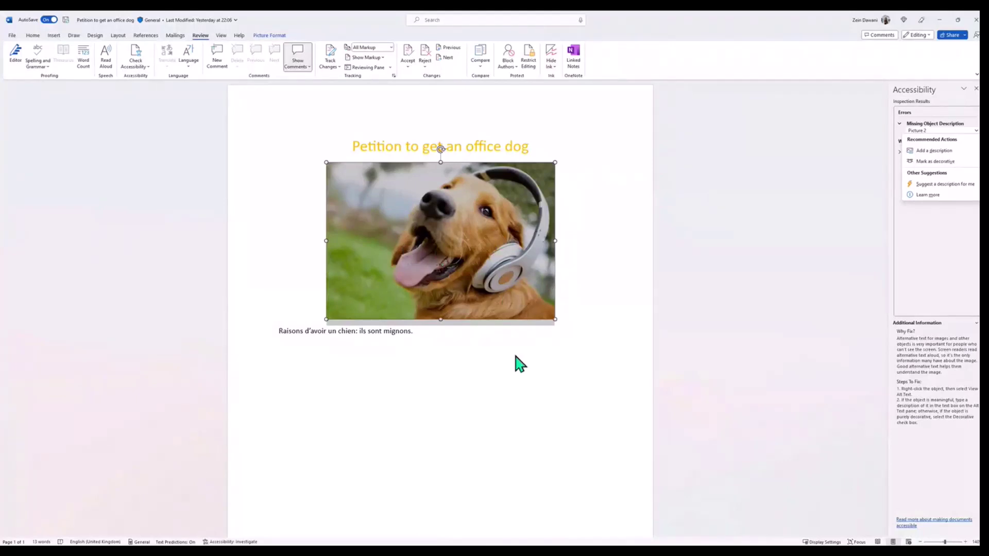
click(581, 312)
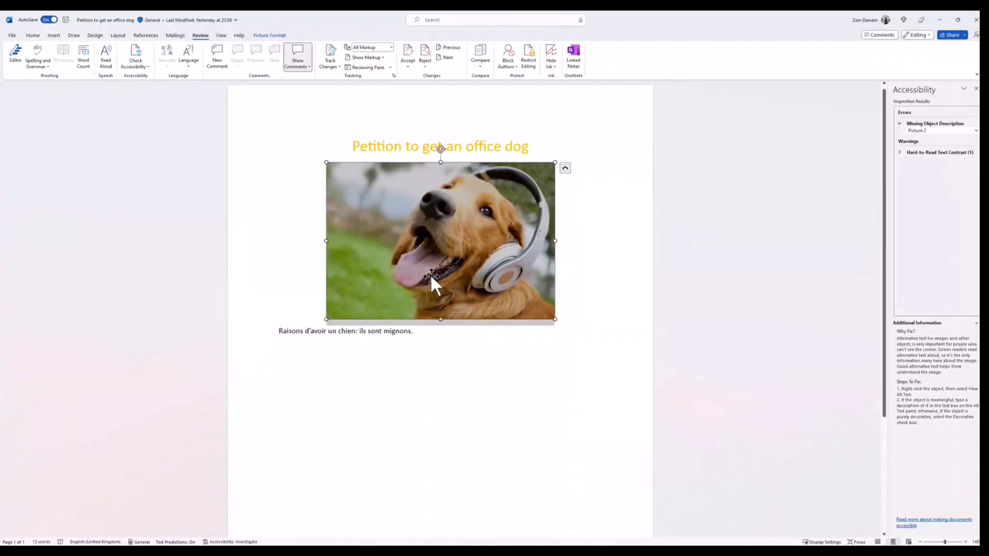
Give the dog picture the alt text "An image of a dog with headphones on and it's smiling at the camera.".
right_click(391, 259)
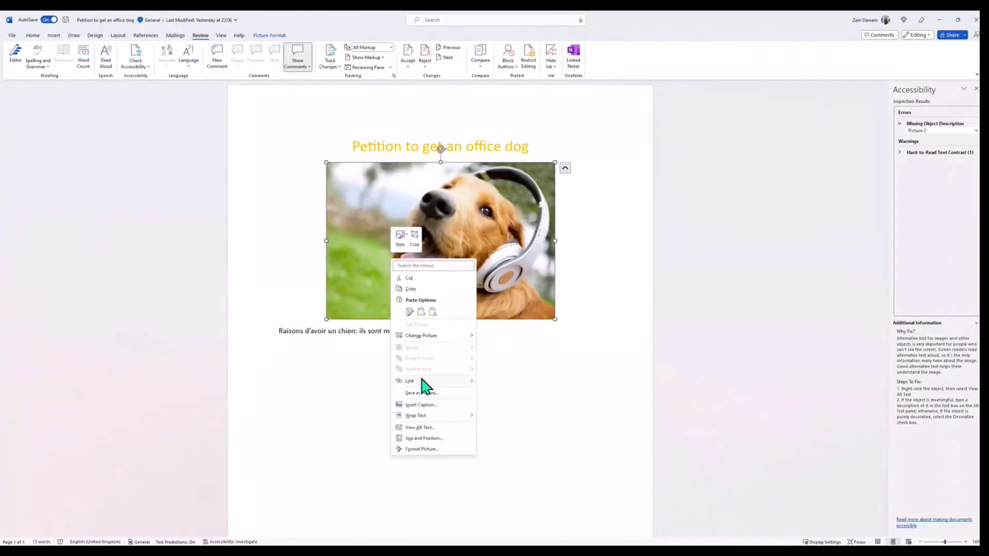
click(413, 426)
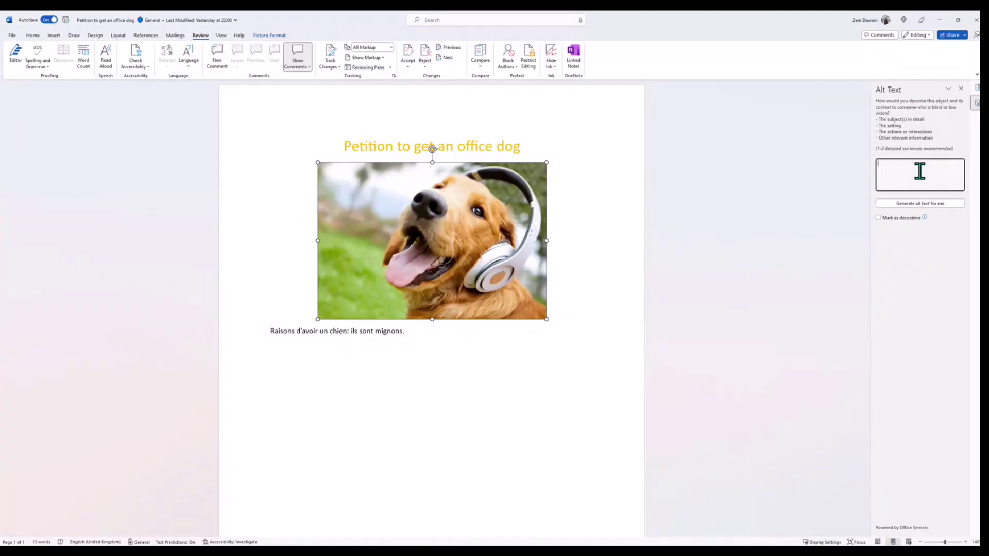
text(An image of a do)
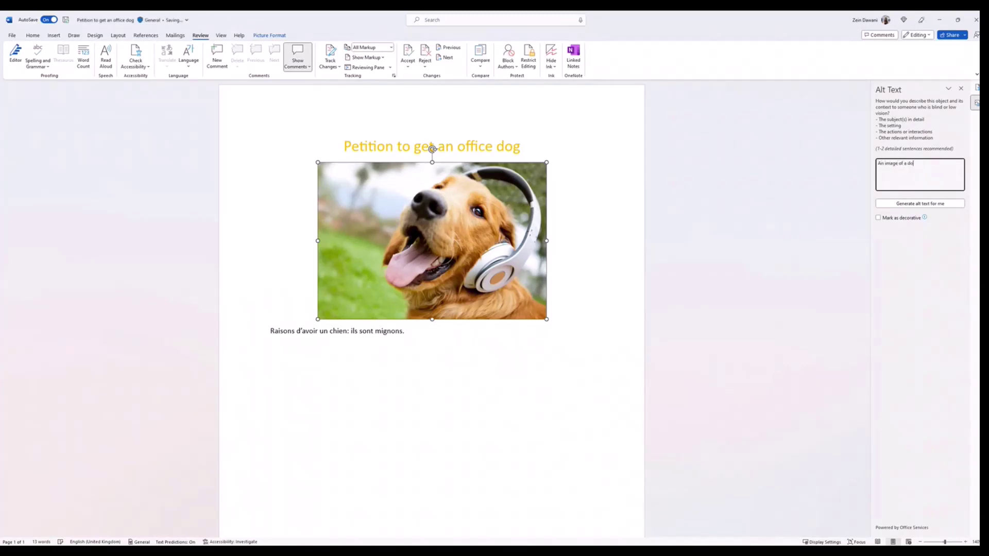
text(g with headphones on and it's smili)
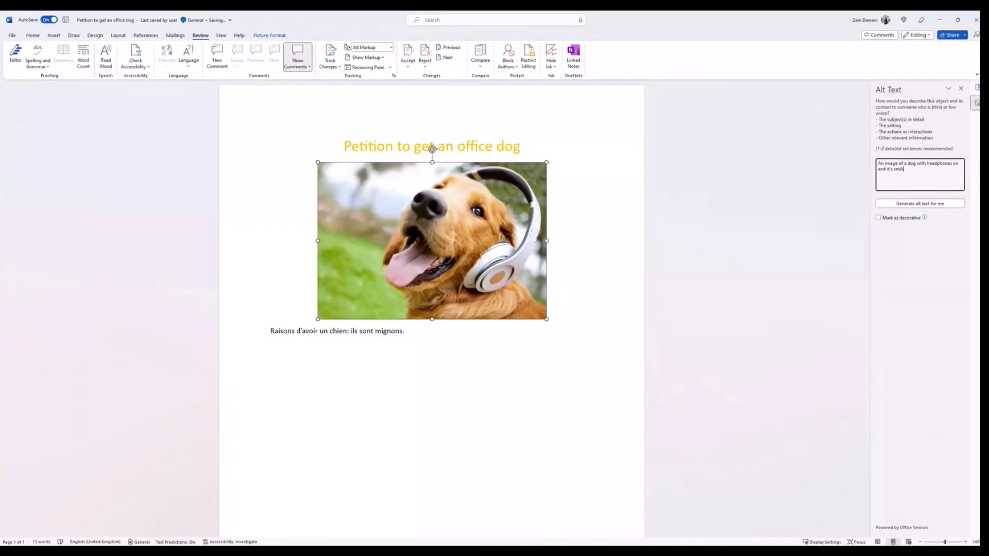
text(ng at the camera.)
click(961, 88)
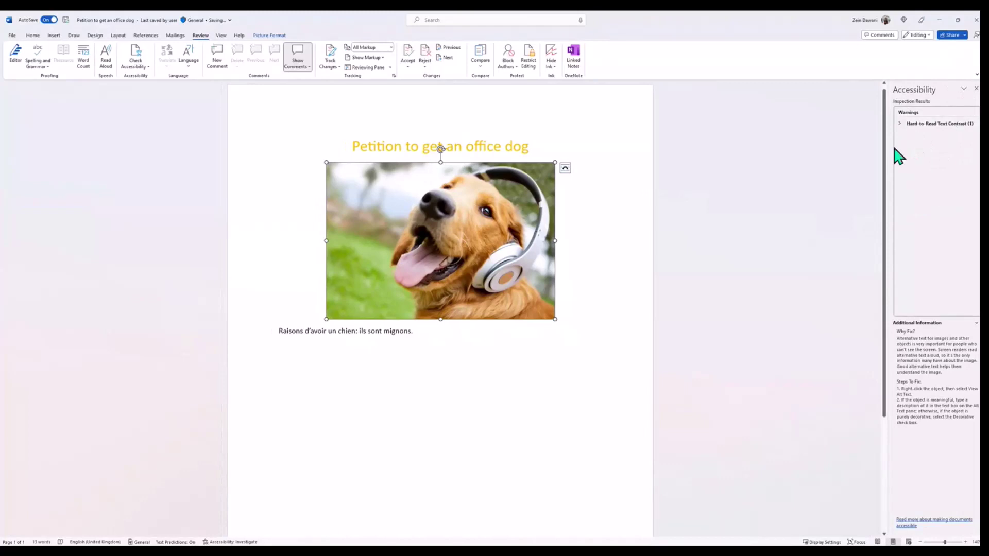
Fix the title's hard-to-read text contrast warning by setting the page color to black, and close the accessibility results.
click(918, 125)
click(352, 148)
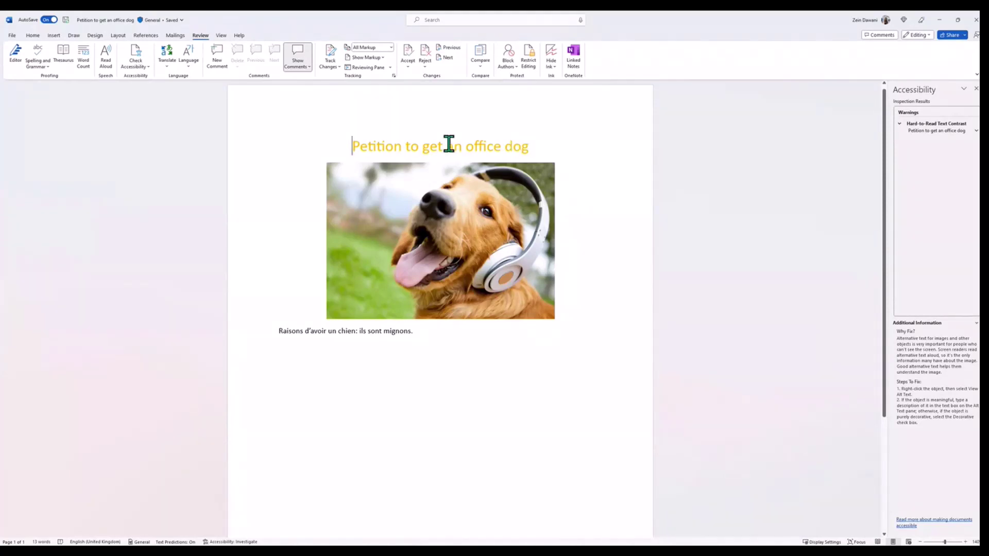
click(919, 131)
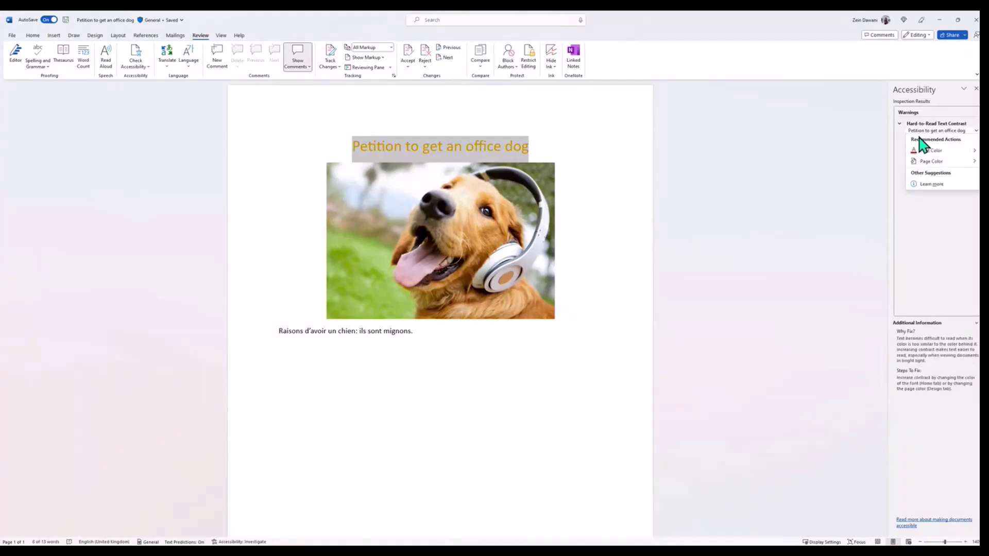
mouse_move(951, 163)
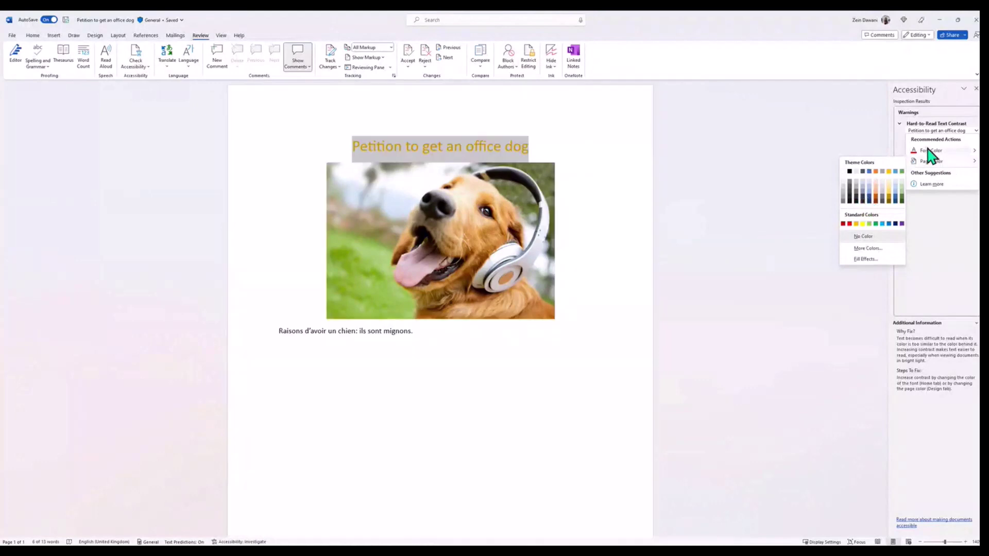
mouse_move(975, 153)
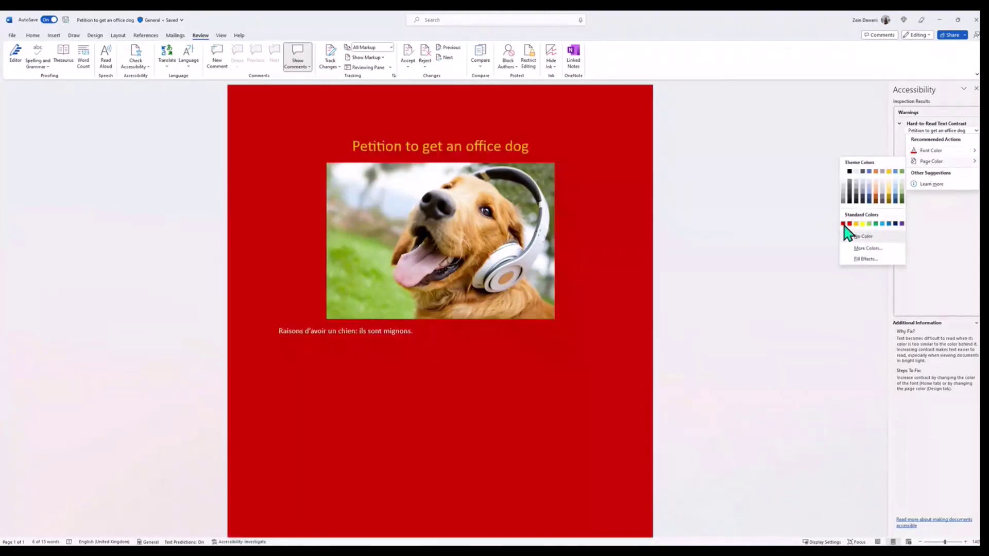
click(850, 172)
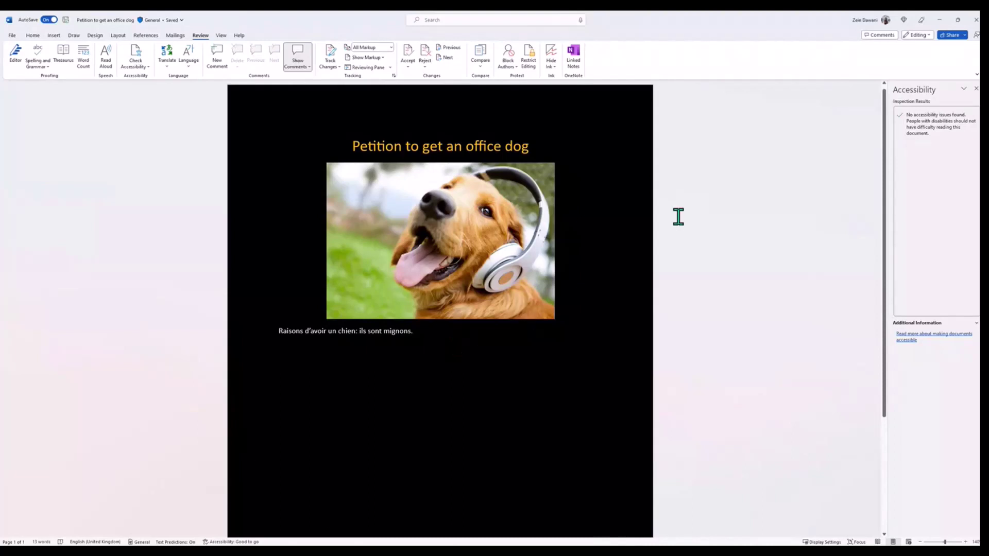
click(975, 90)
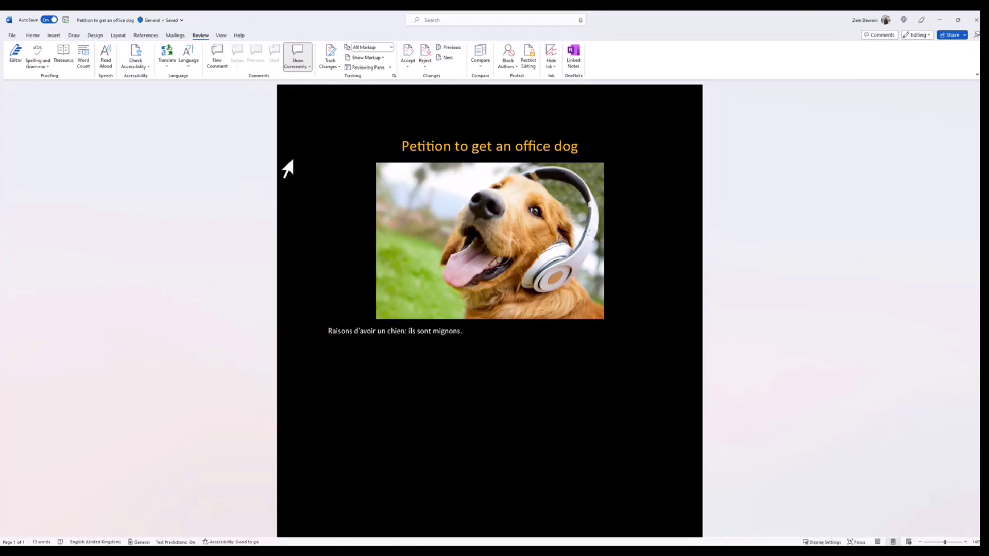
Look up the English translation of the French sentence below the picture without inserting it, and close the translator.
triple_click(326, 332)
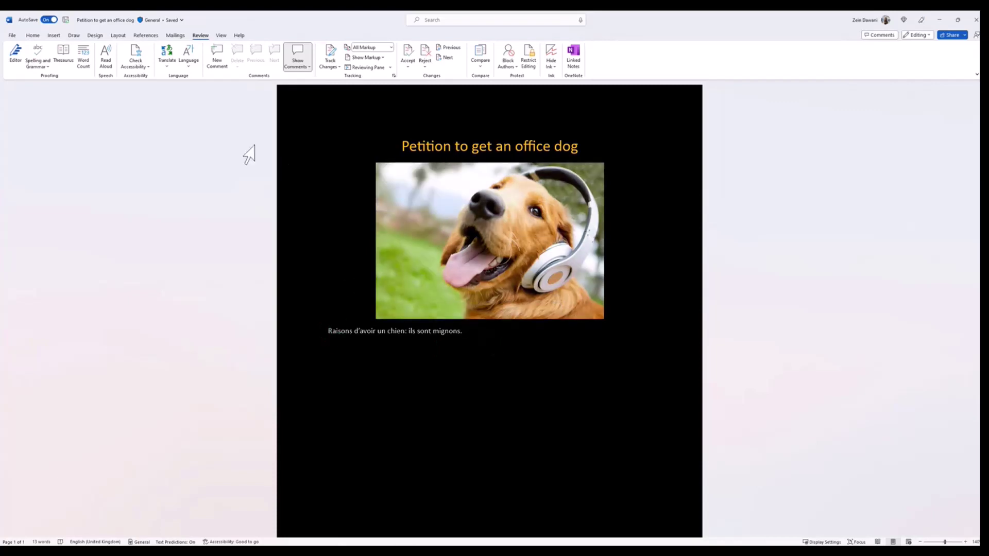
click(166, 58)
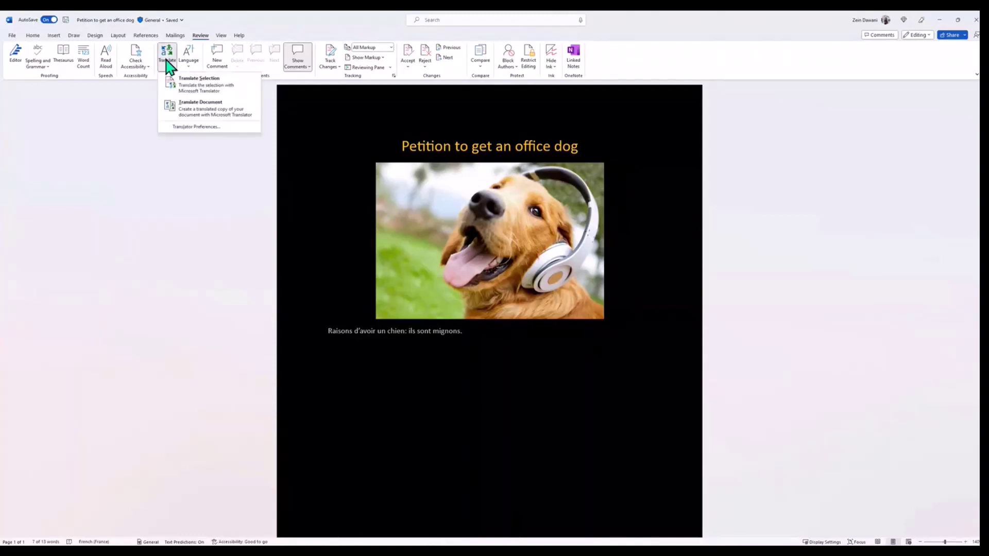
click(204, 87)
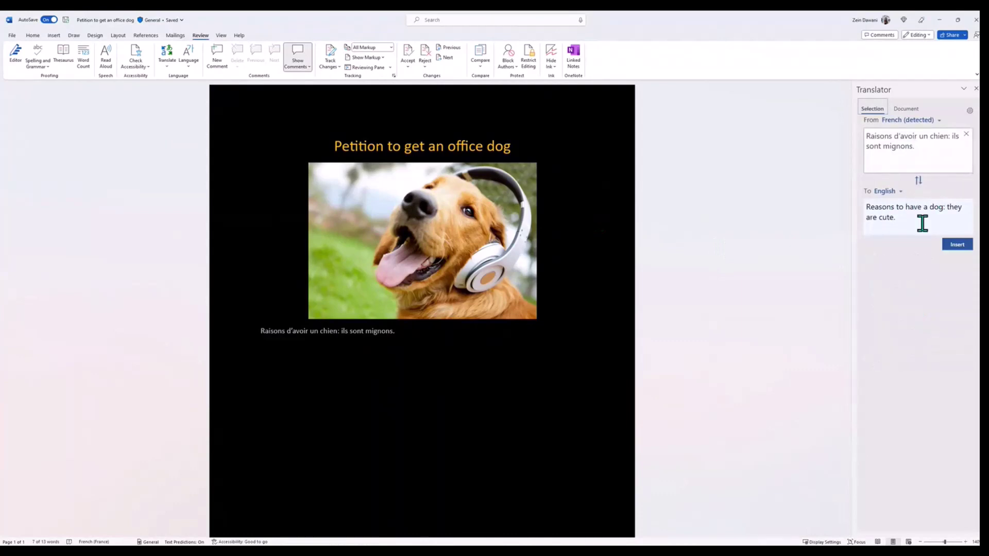
mouse_move(899, 200)
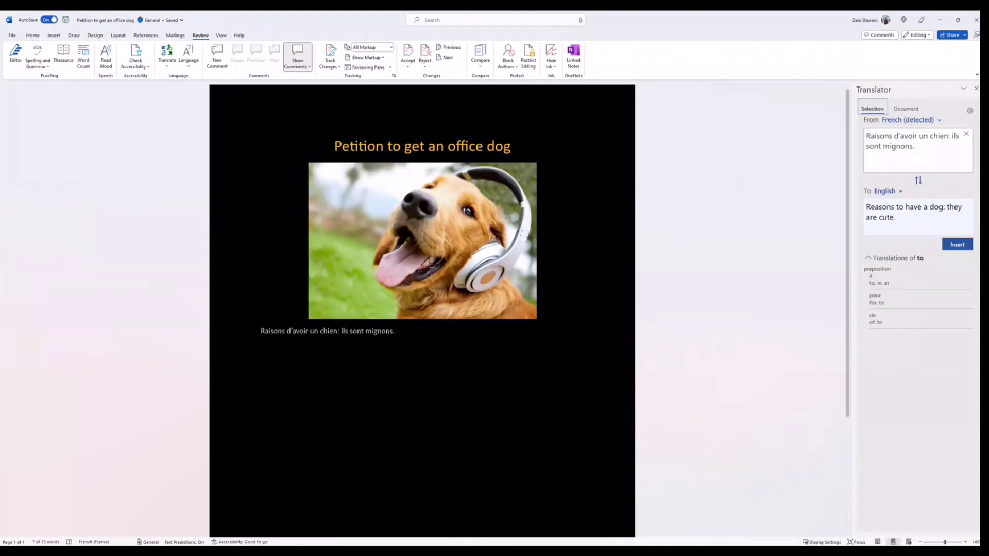
click(976, 88)
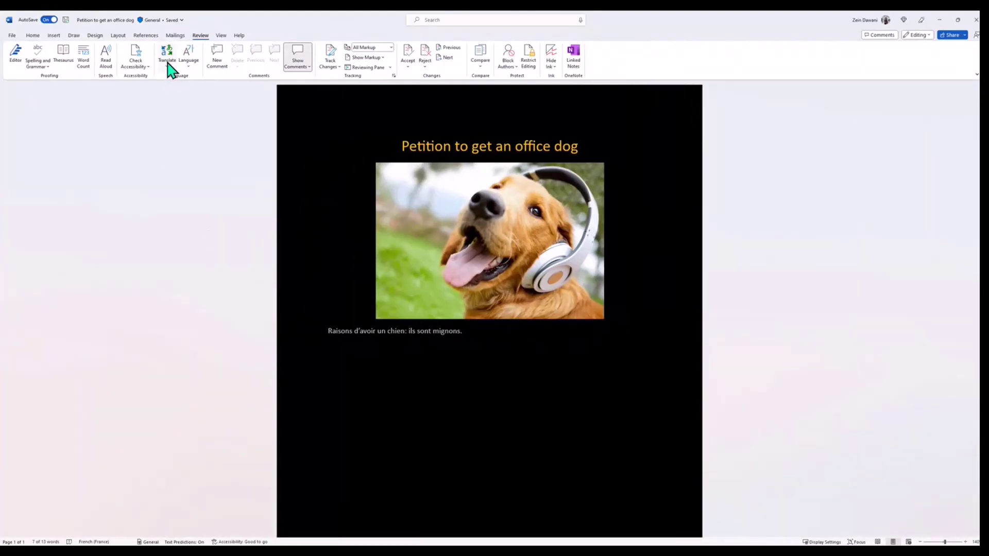
Create an English-translated copy of the whole document with auto-detected source language, and return to the original document.
click(167, 64)
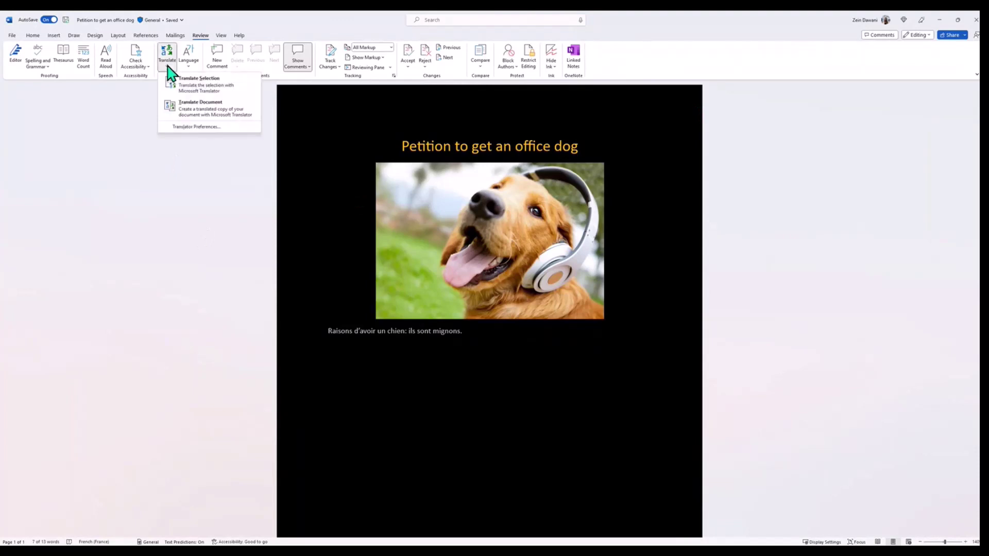
click(191, 110)
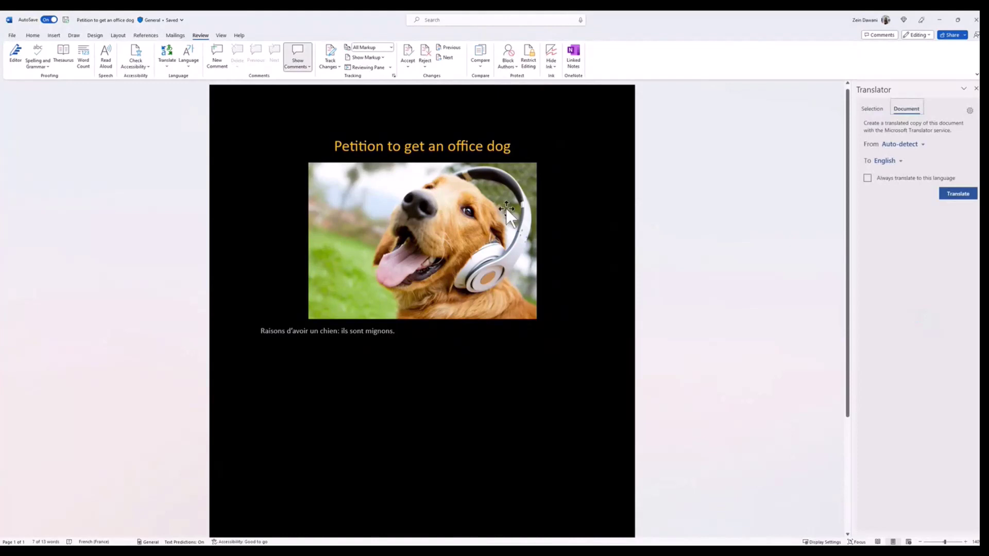
click(953, 195)
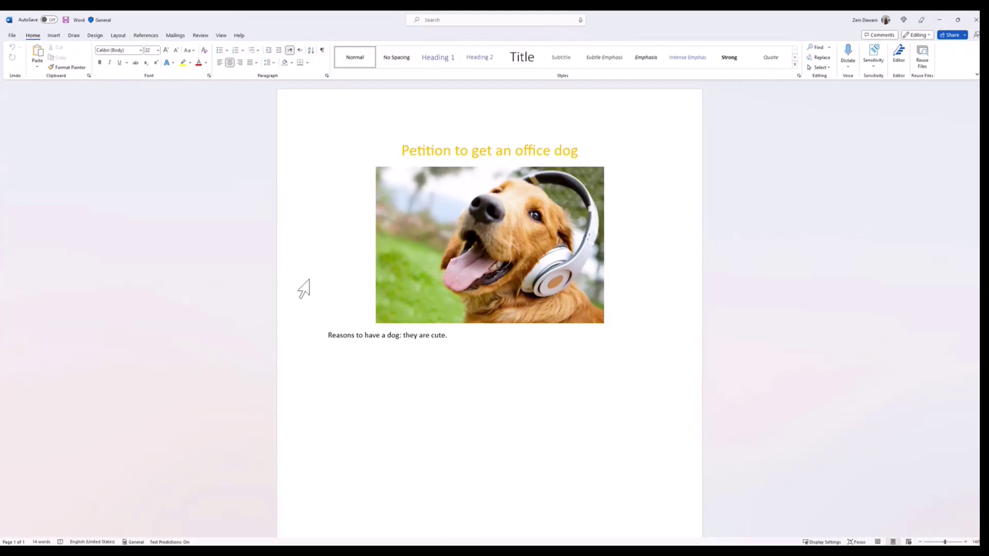
key(alt+Tab)
click(301, 265)
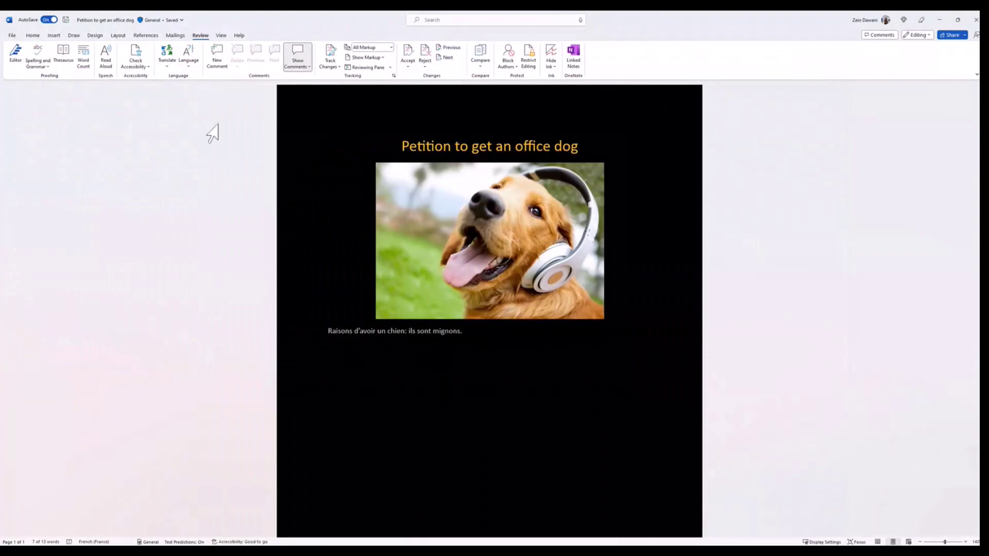
View the document in Focus mode, change its background to the peach-pink gradient, and exit Focus mode.
click(221, 36)
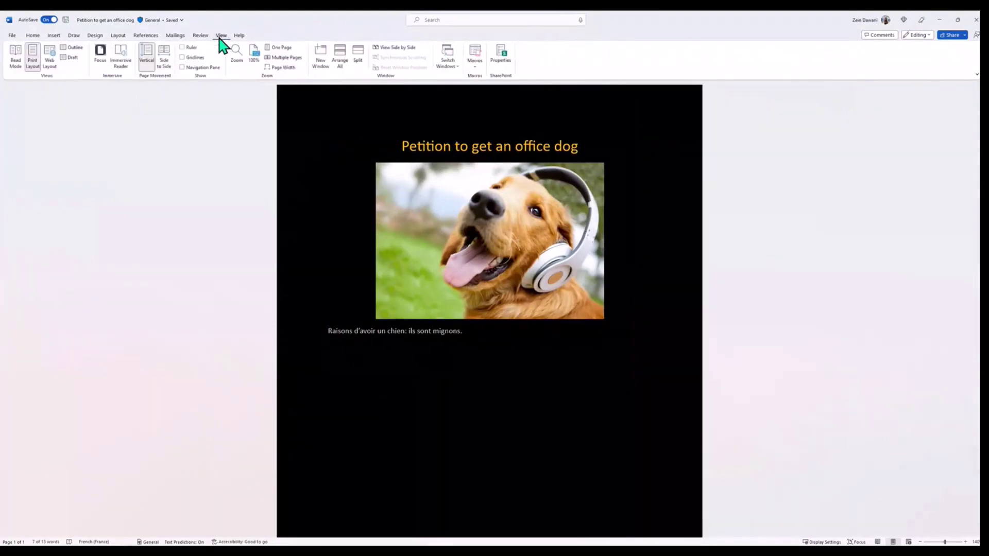
click(101, 61)
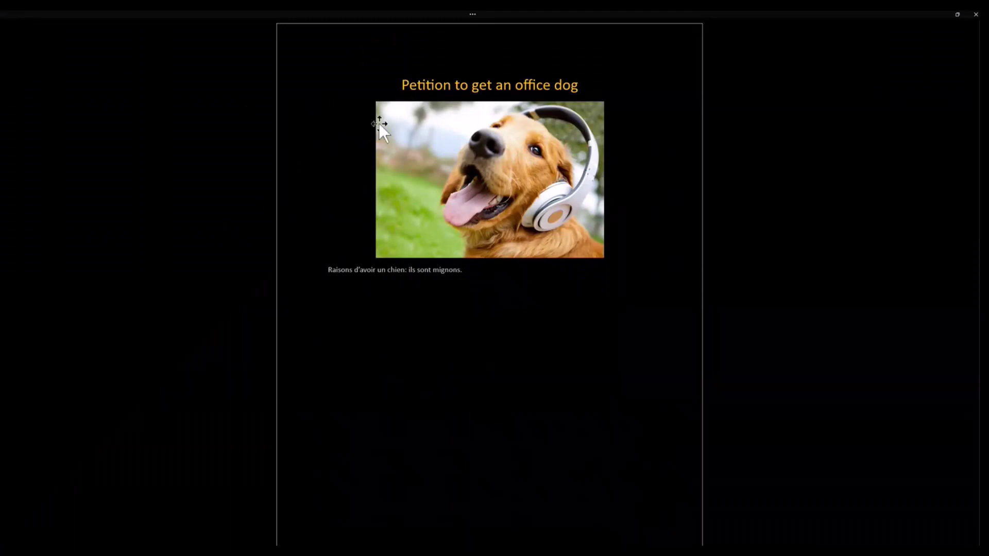
click(472, 15)
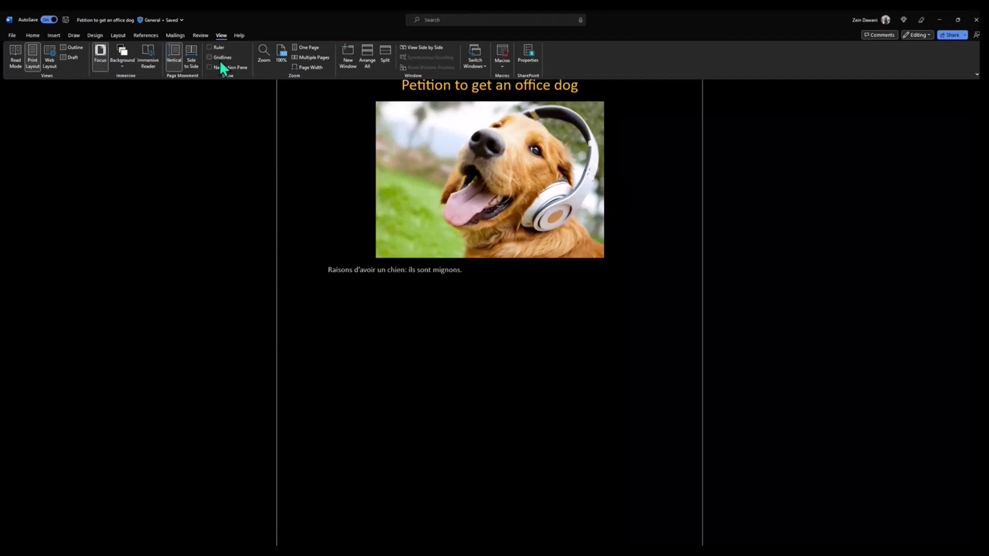
click(121, 62)
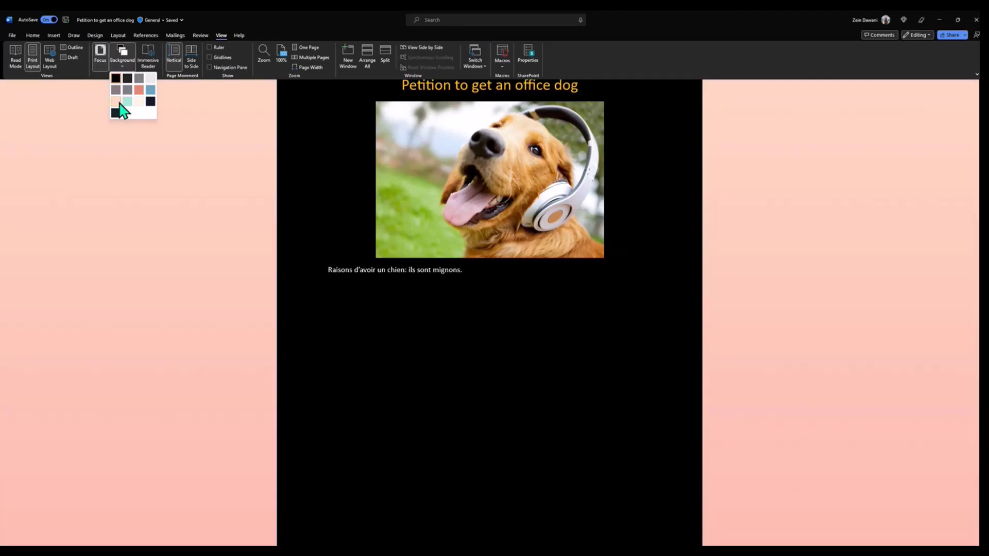
click(120, 103)
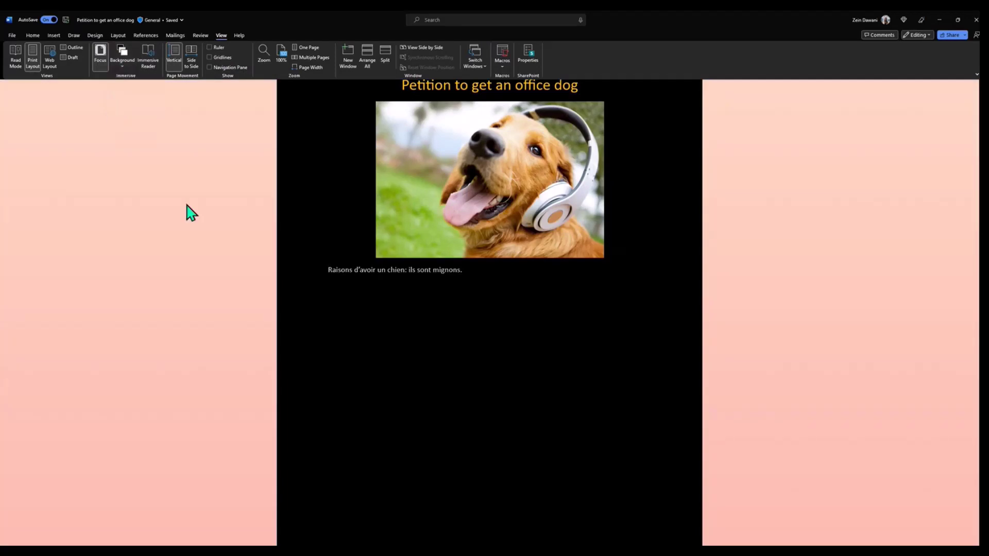
click(100, 58)
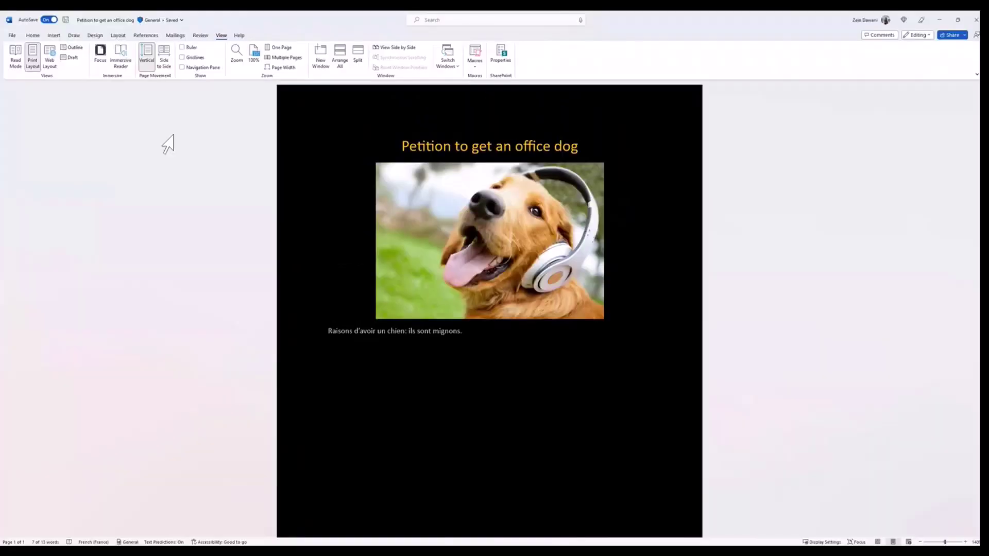
Open the document in Immersive Reader and try the Moderate column width before setting it to Very Narrow.
click(122, 60)
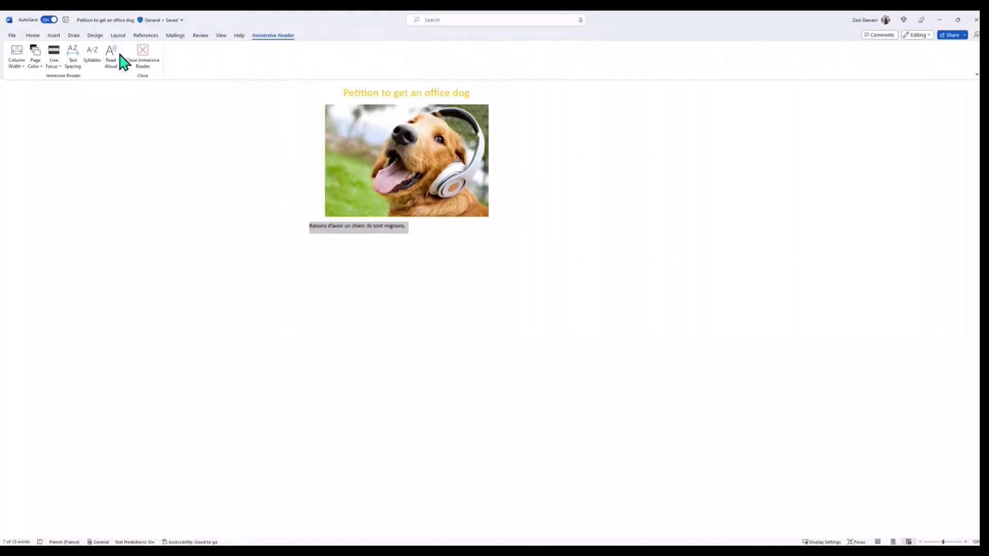
right_click(308, 128)
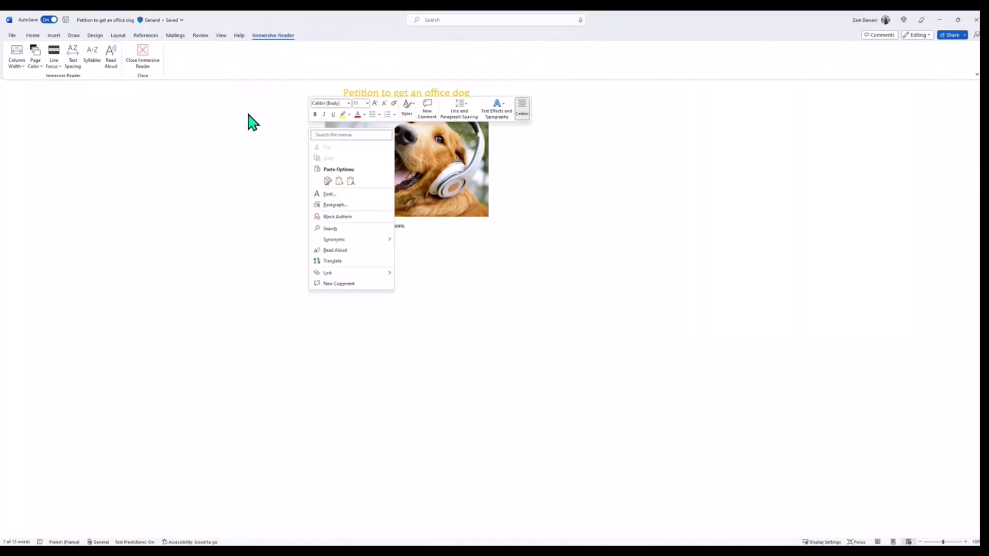
click(55, 128)
click(17, 65)
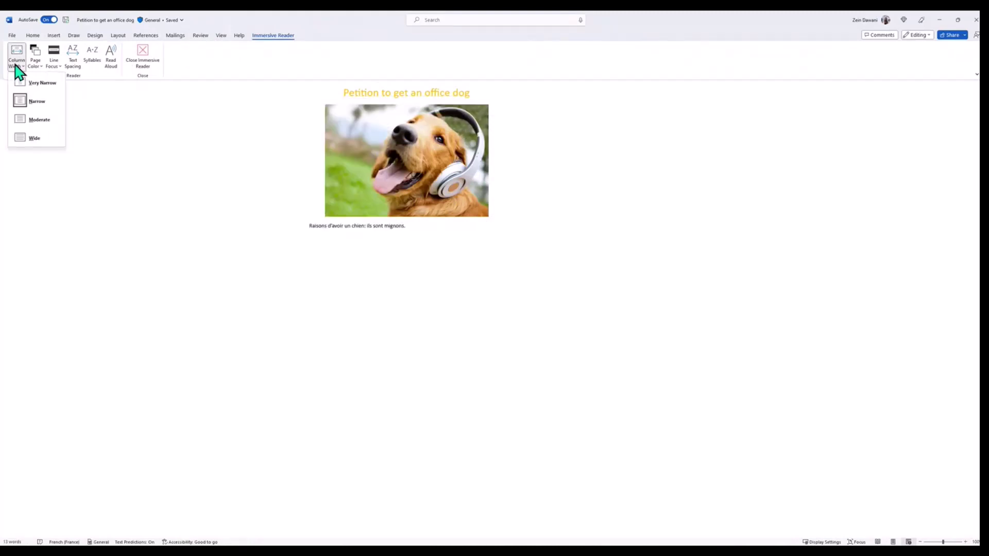
click(41, 122)
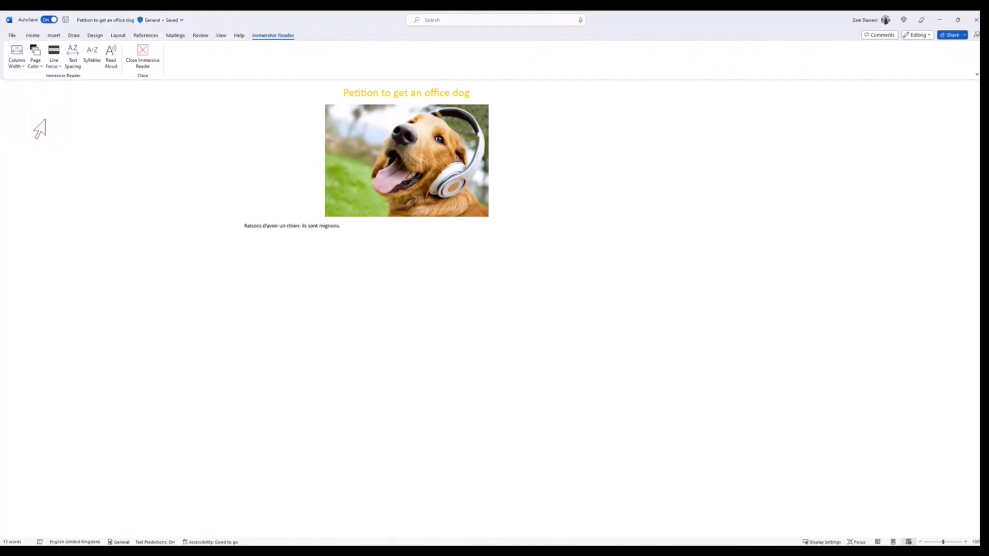
click(24, 64)
click(30, 82)
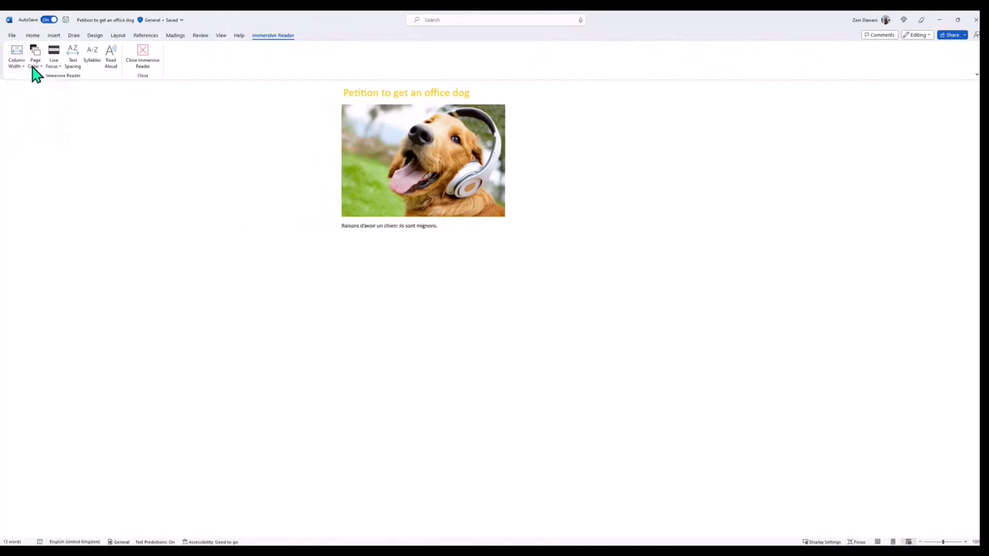
Browse the reader's page colours, try One Line focus up to the title line, and set line focus back to None.
click(34, 65)
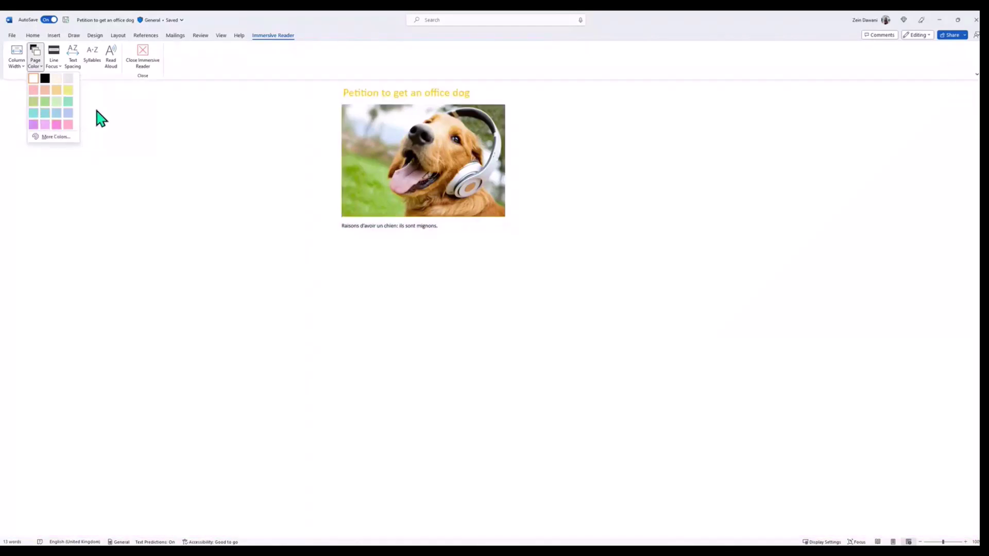
click(95, 118)
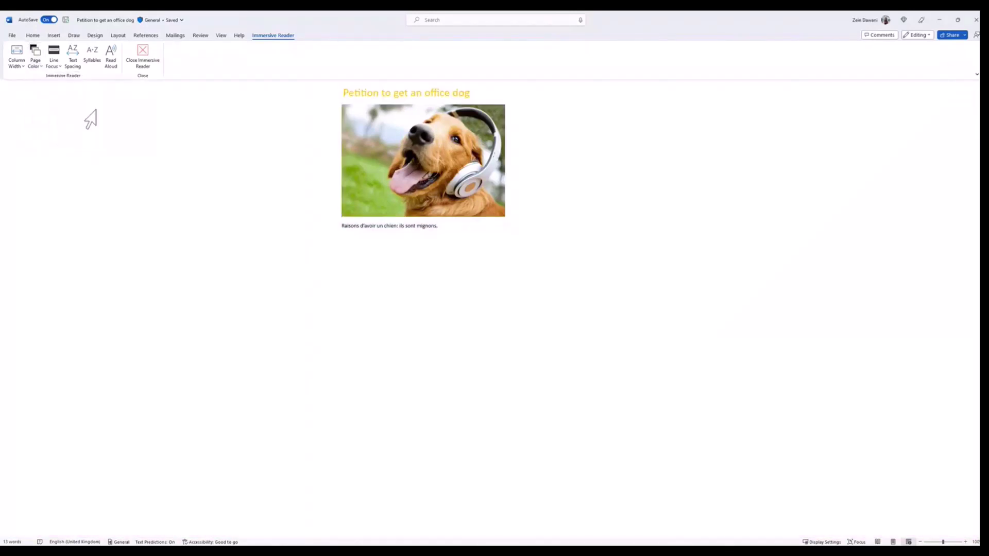
click(56, 64)
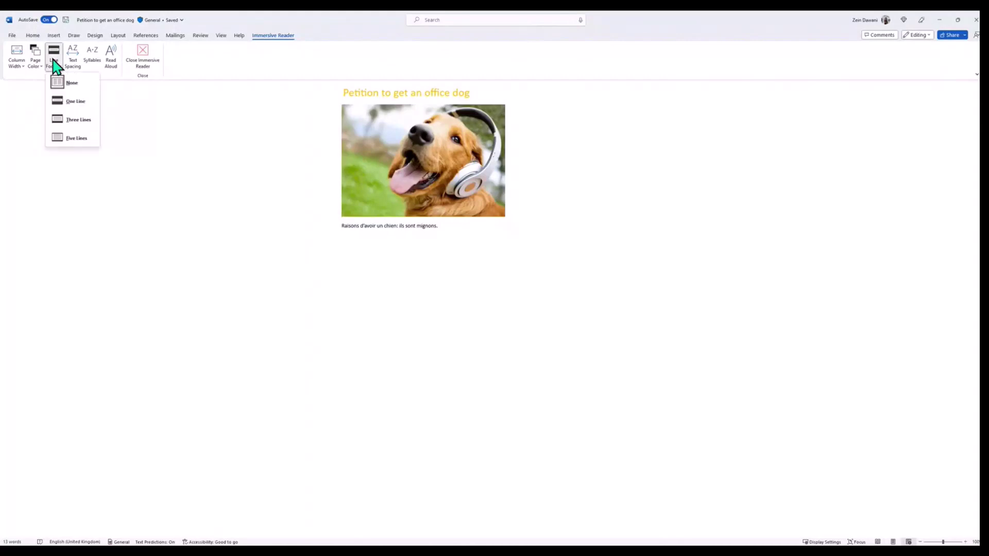
click(70, 102)
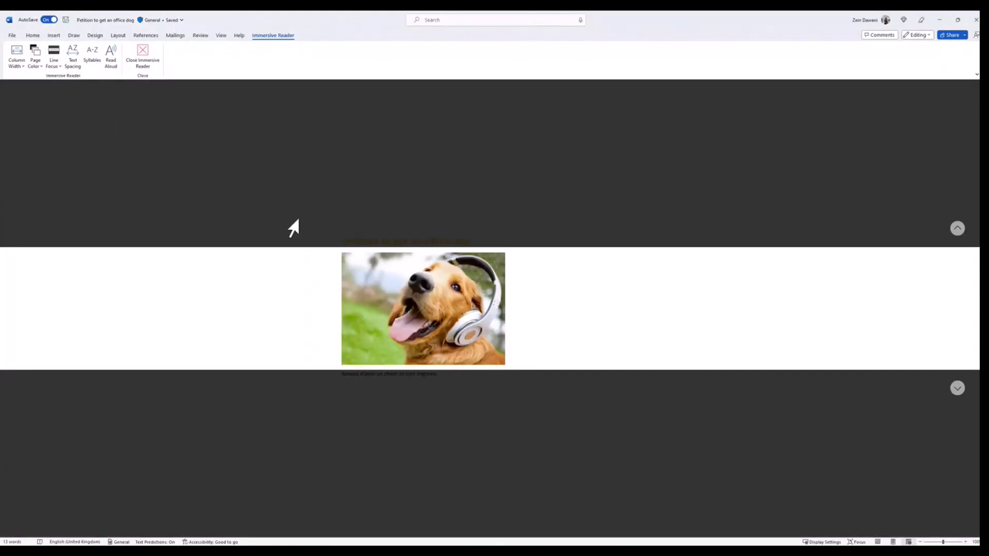
click(957, 228)
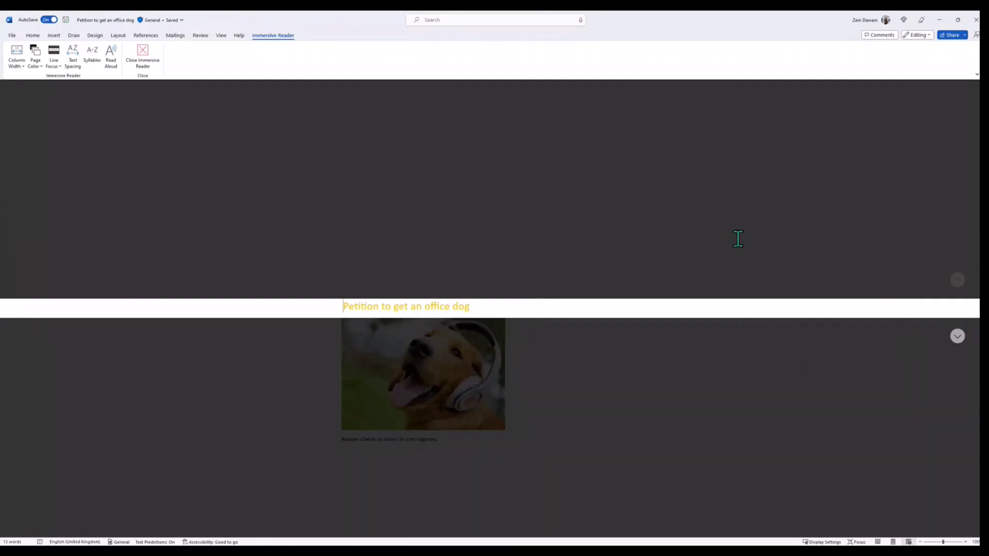
click(54, 55)
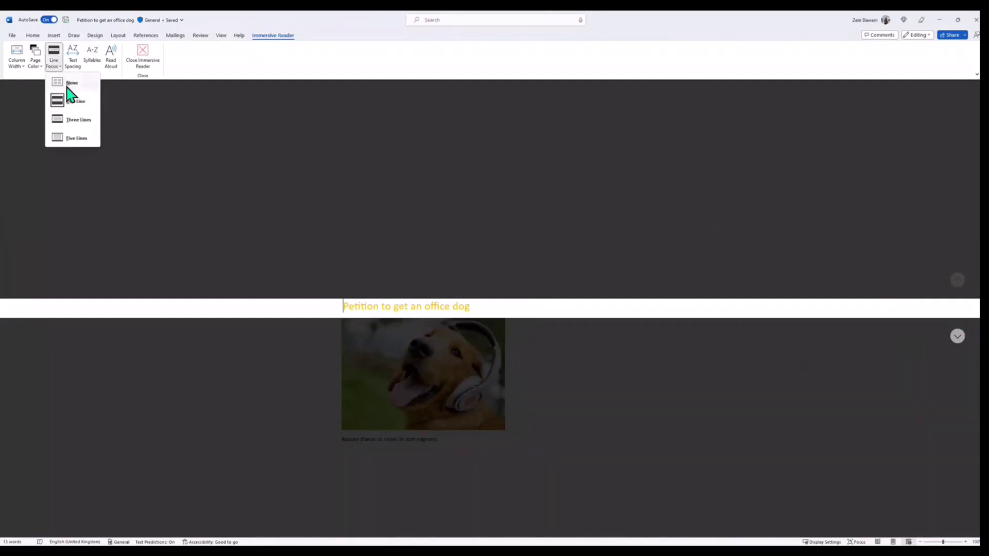
click(65, 83)
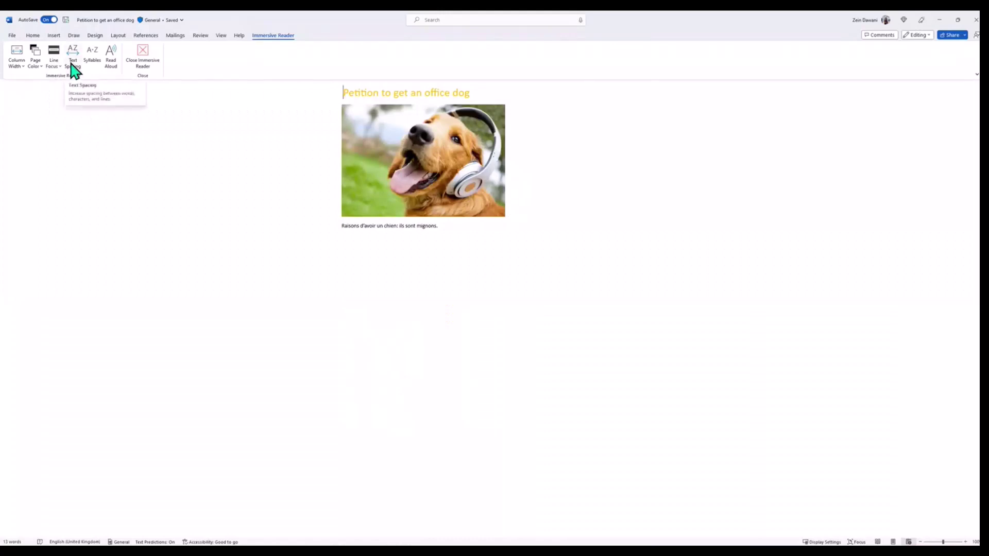
Read the document aloud with syllable breaks shown at first, pause the reading, and close Immersive Reader.
click(92, 61)
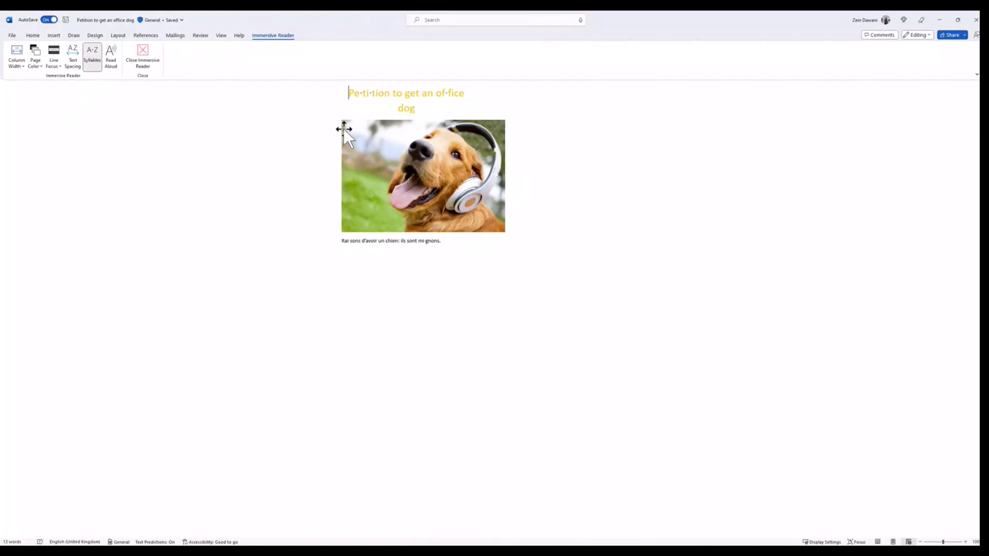
click(110, 62)
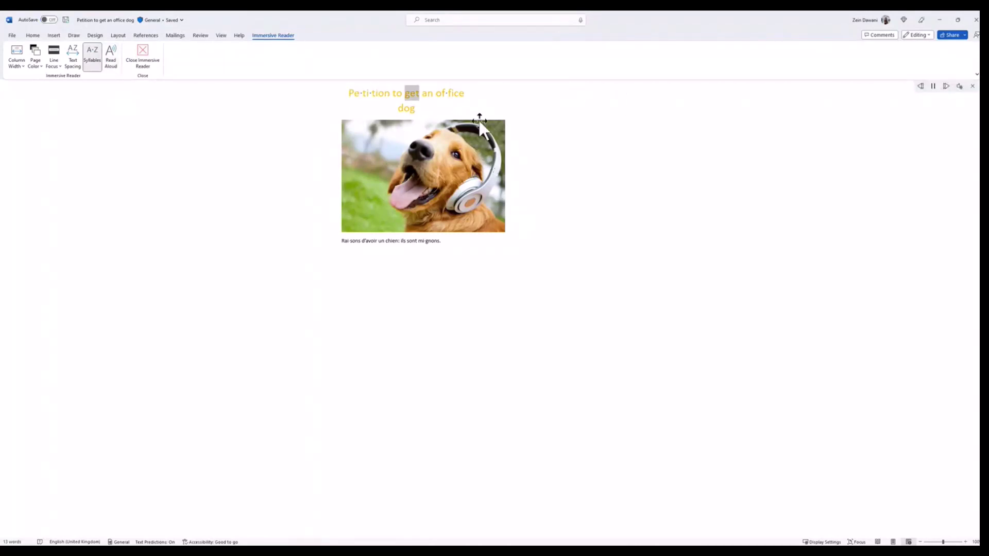
click(93, 61)
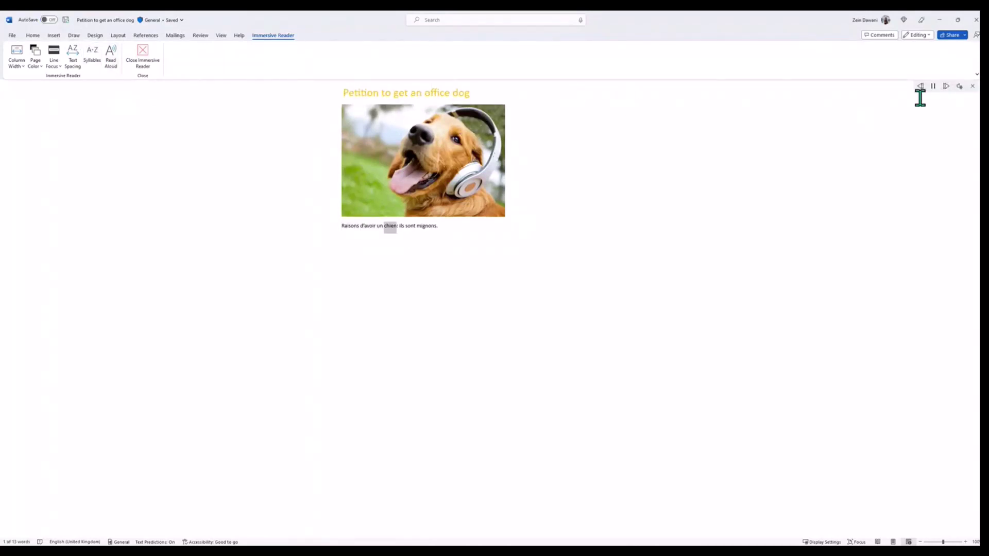
click(932, 86)
click(147, 60)
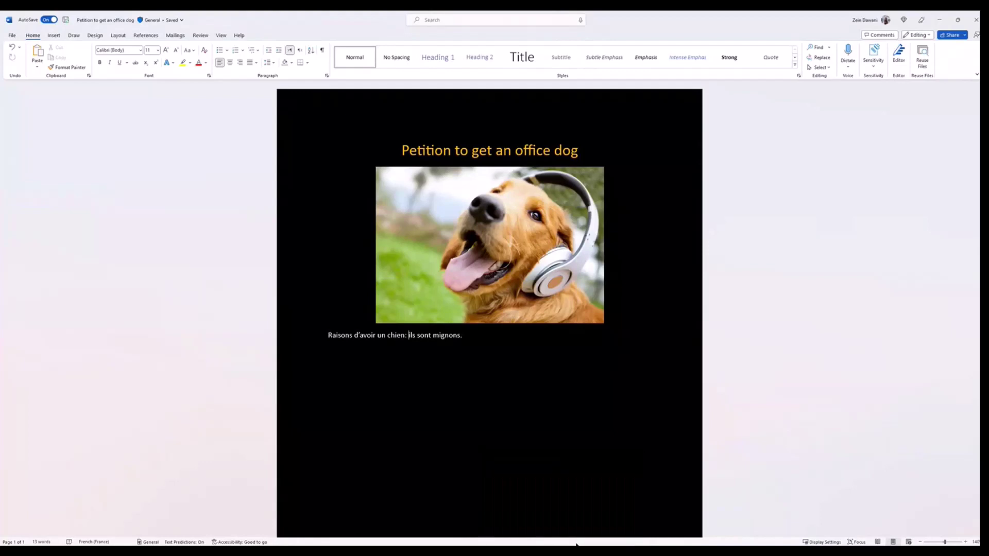
Switch to Microsoft Teams in the browser and expand the replies to the Discharge Policies request in Telemetry Unit's Discharge channel.
click(534, 510)
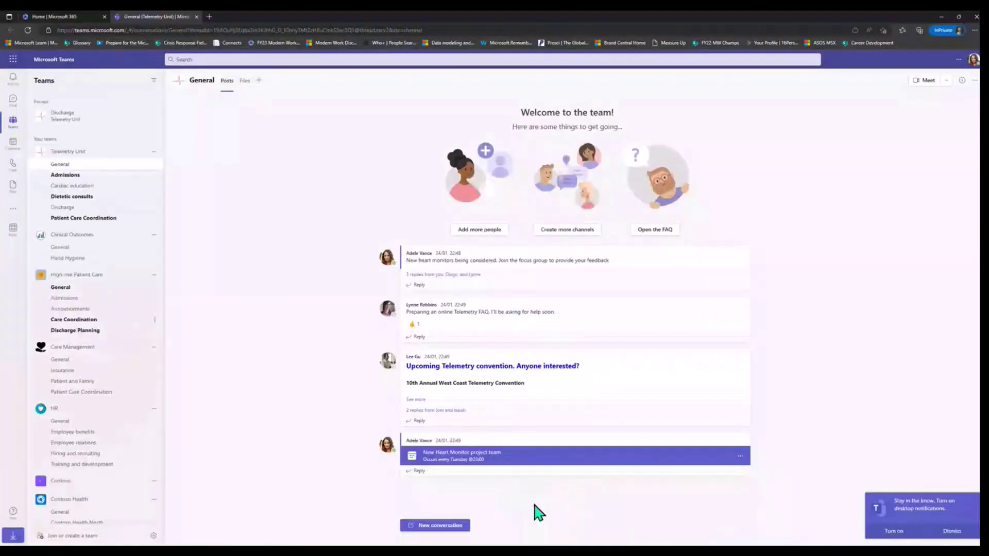
click(83, 207)
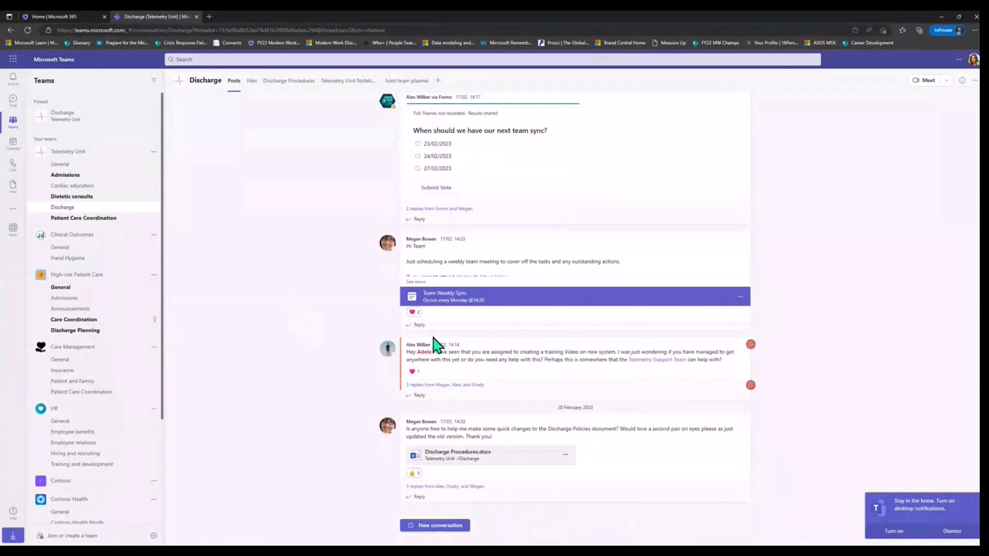
click(421, 487)
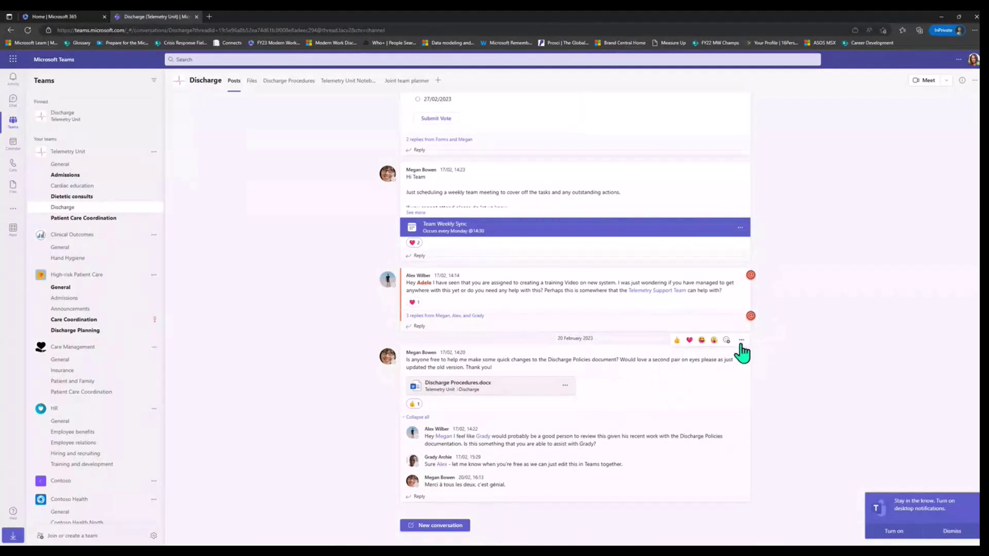
Open the Discharge Policies conversation in Immersive Reader and dismiss the introductory tips.
click(741, 341)
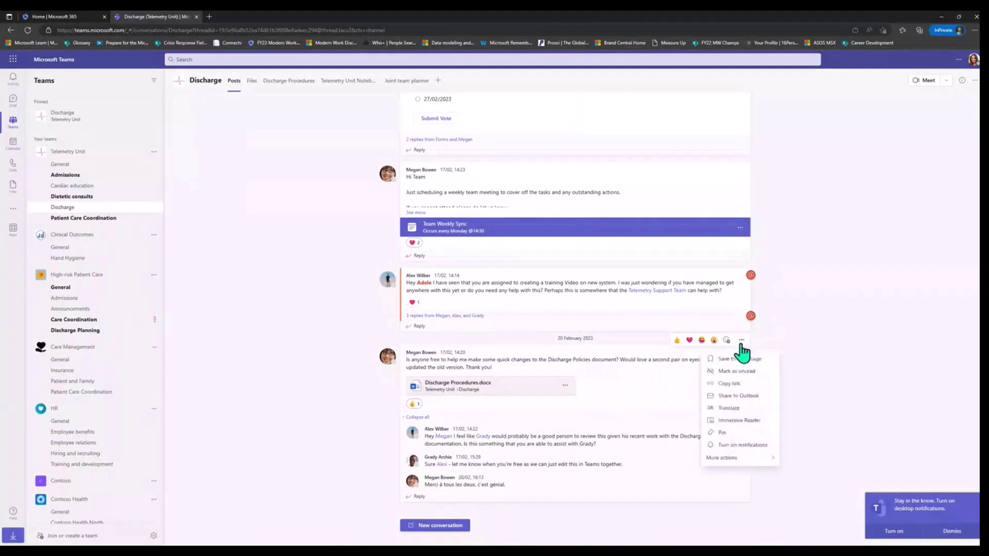
click(737, 420)
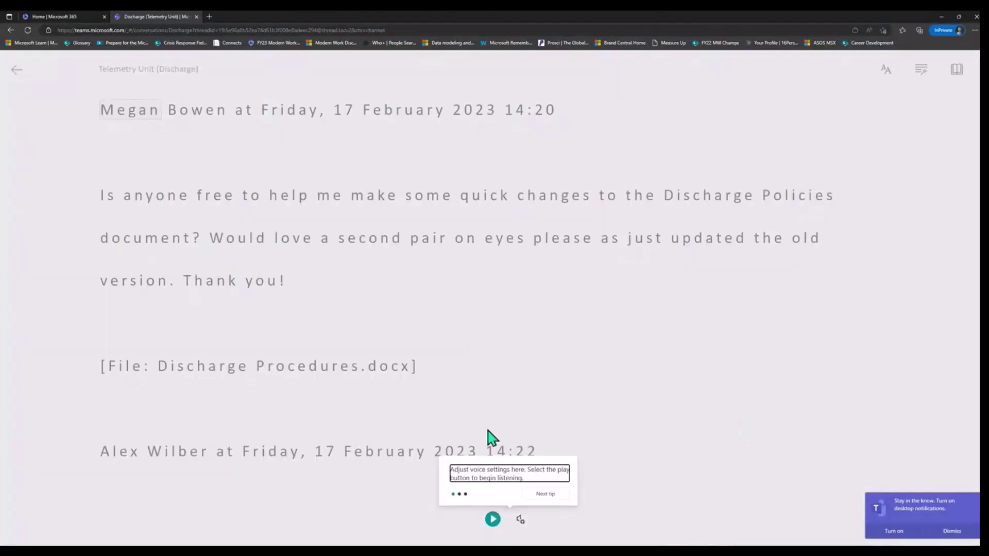
click(441, 512)
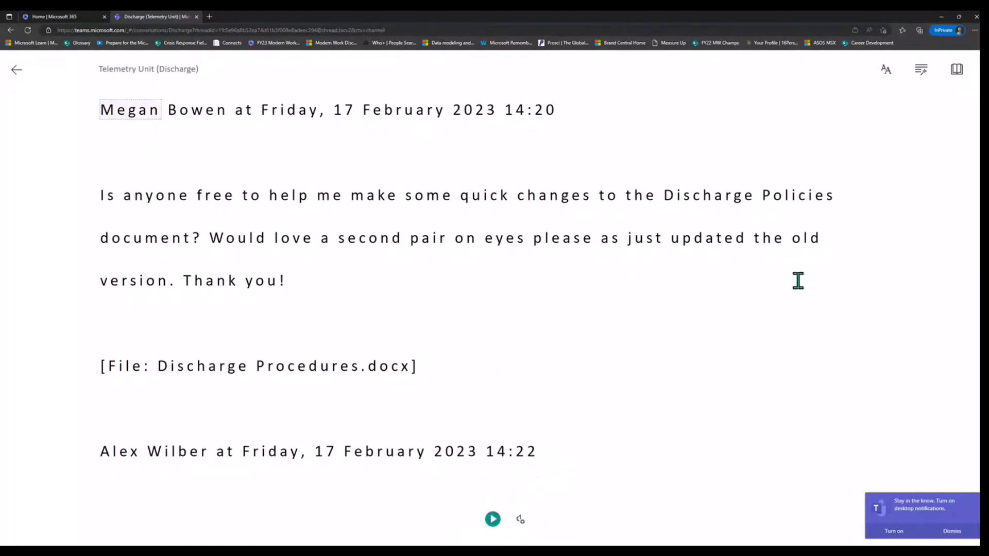
Set the reader's text size to 36 and its theme to green, briefly trying the text without increased spacing.
click(886, 72)
mouse_move(912, 114)
mouse_down()
mouse_move(932, 117)
mouse_move(897, 117)
mouse_up()
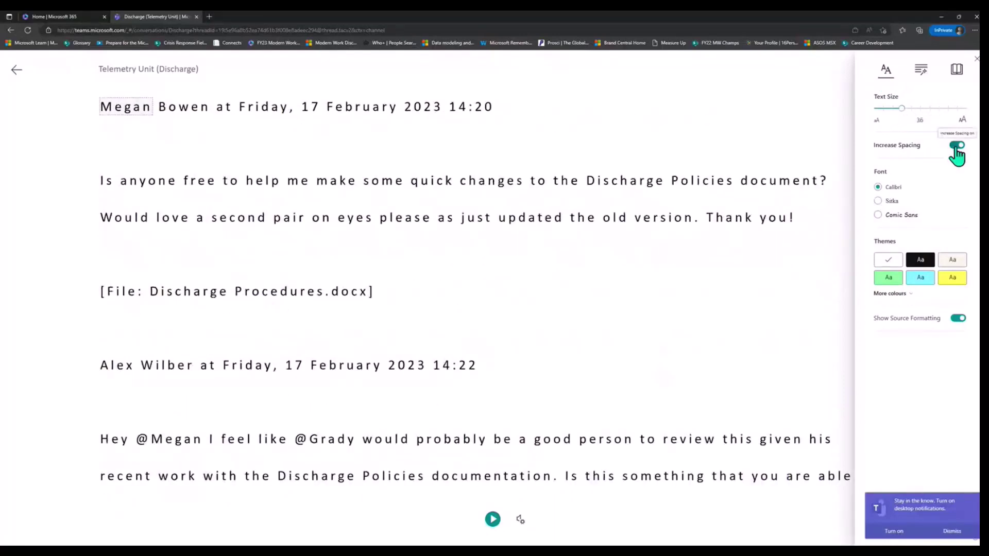
click(955, 146)
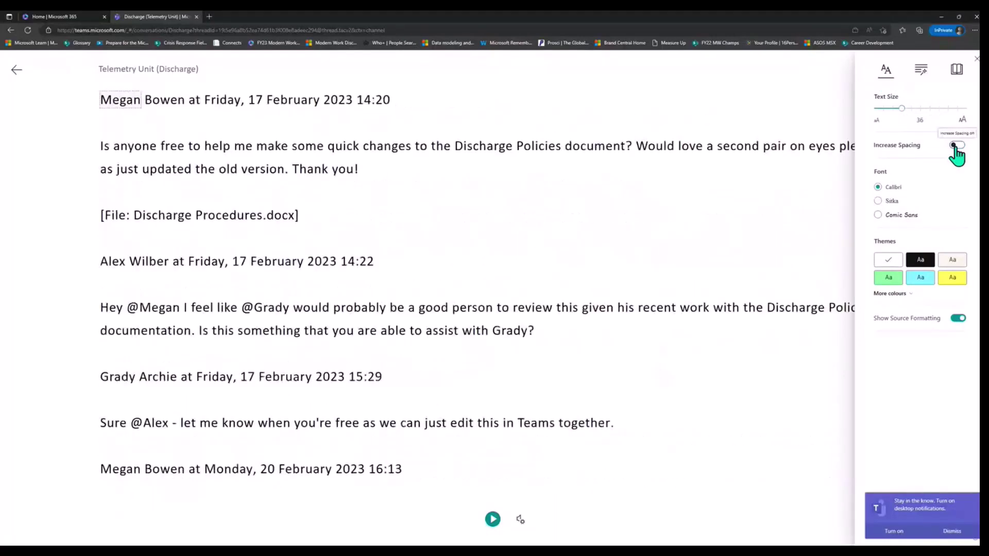
click(956, 146)
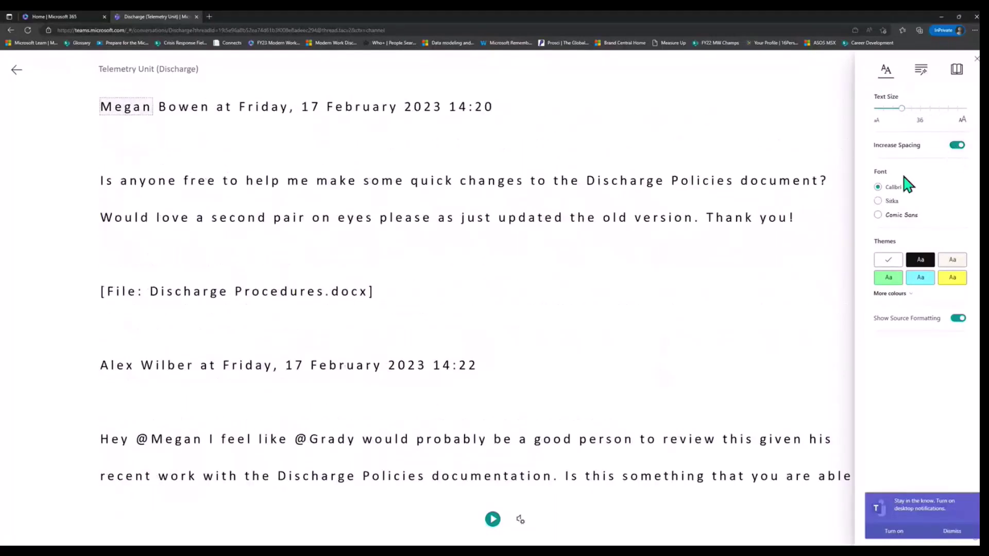
click(894, 281)
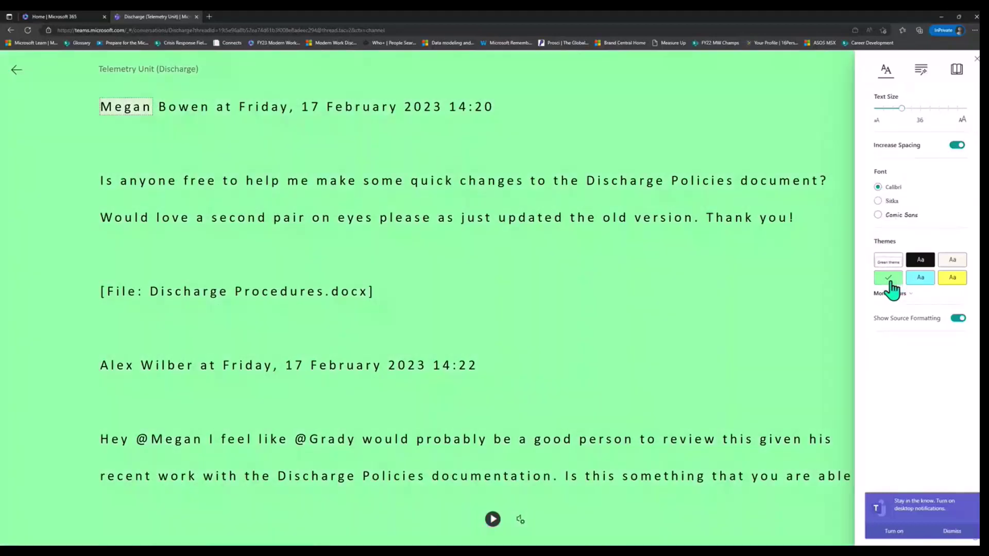
Review the grammar options and reading preferences, view the picture dictionary entry for "eyes", and exit Immersive Reader.
click(927, 72)
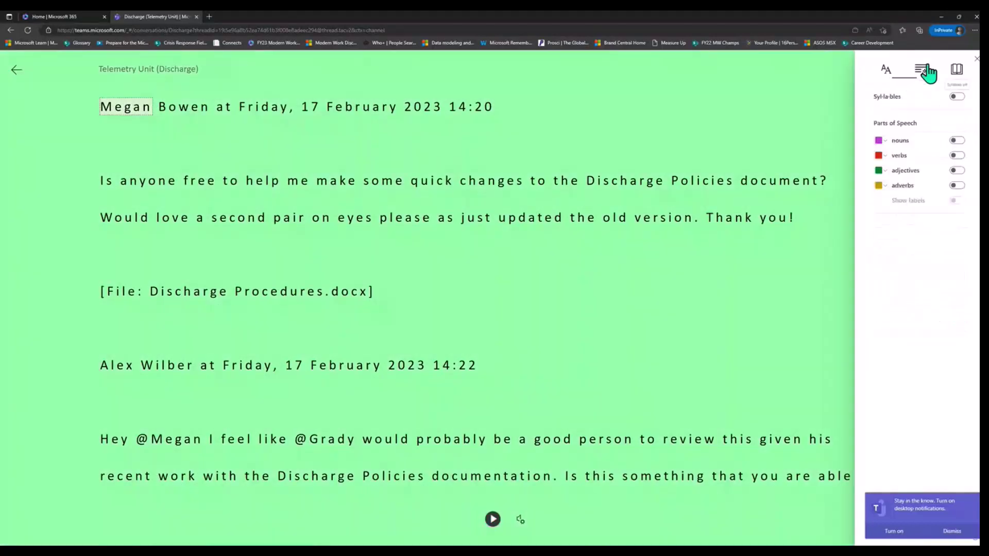
click(956, 73)
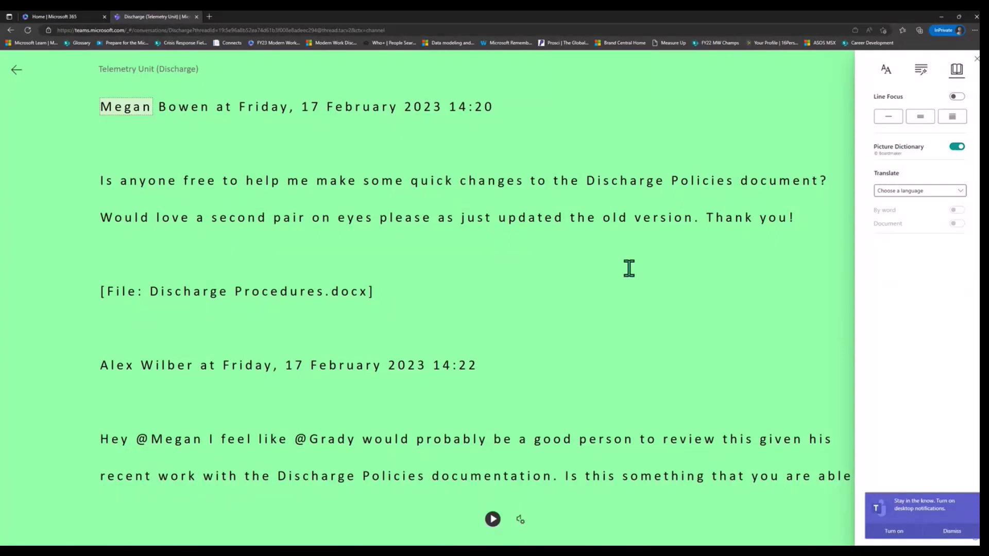
click(362, 231)
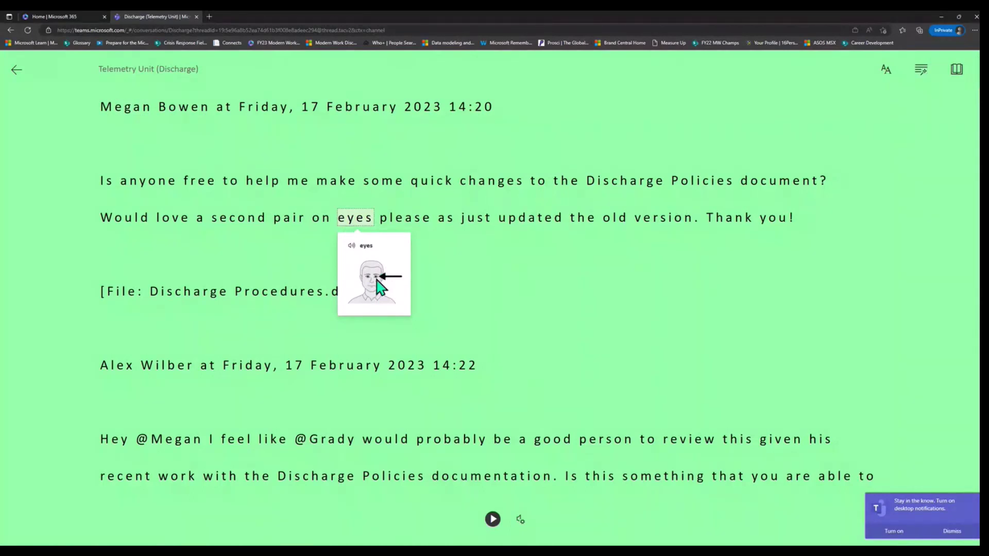
click(483, 272)
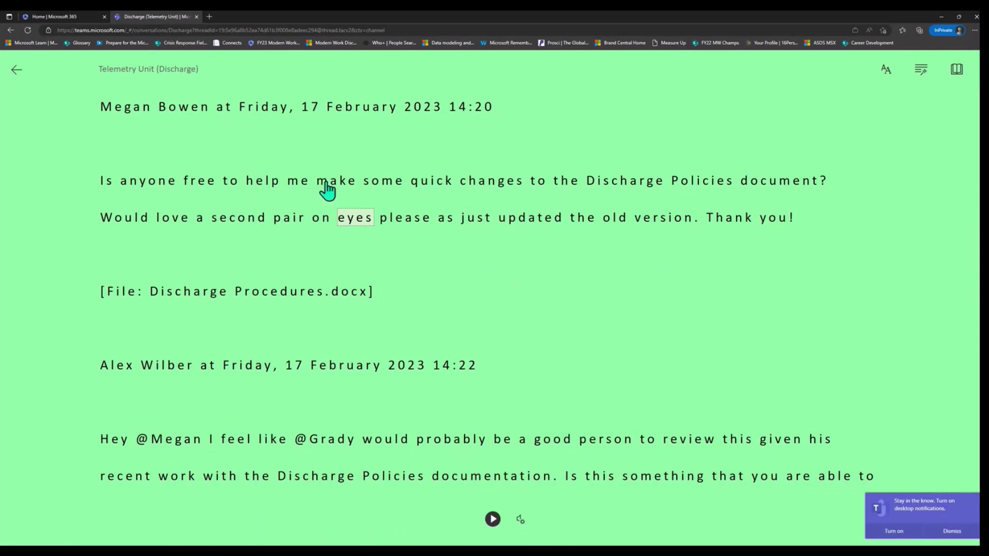
click(17, 72)
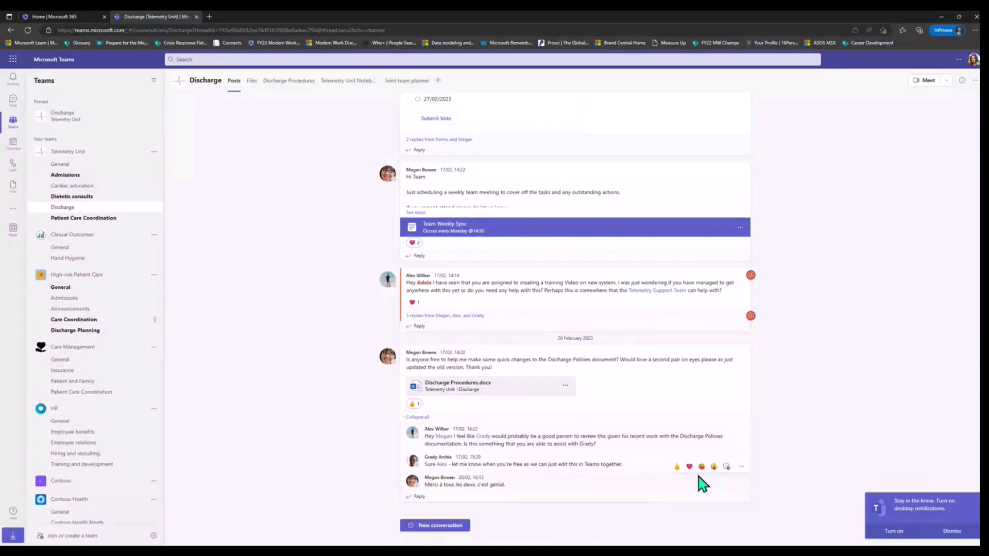
Translate the French reply "Merci à tous les deux, c'est génial." and switch it back to the original message.
click(742, 468)
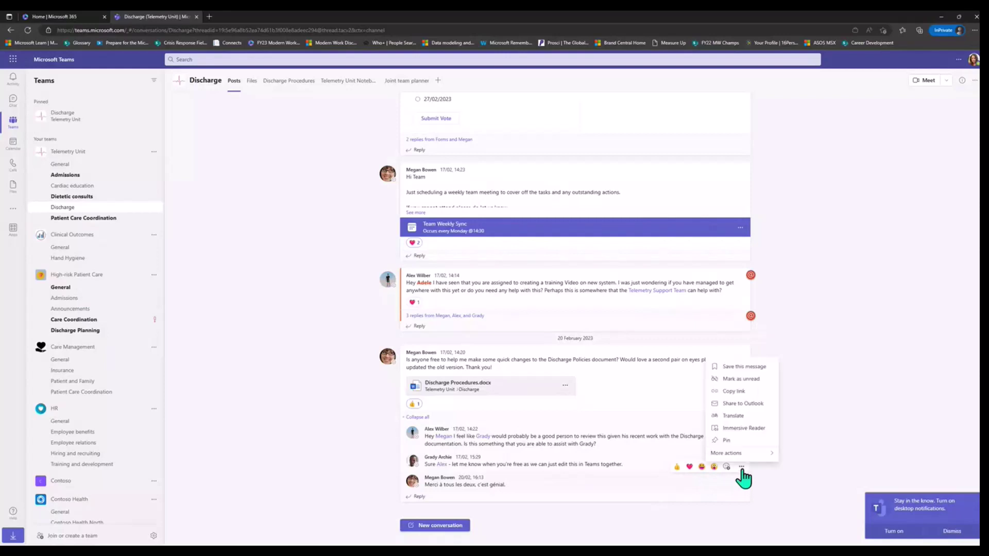
click(745, 419)
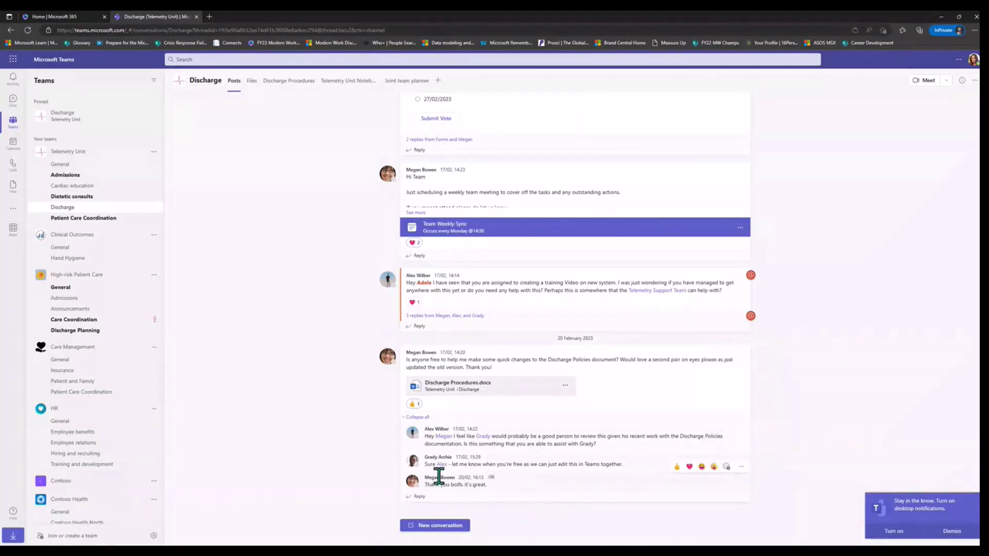
click(741, 467)
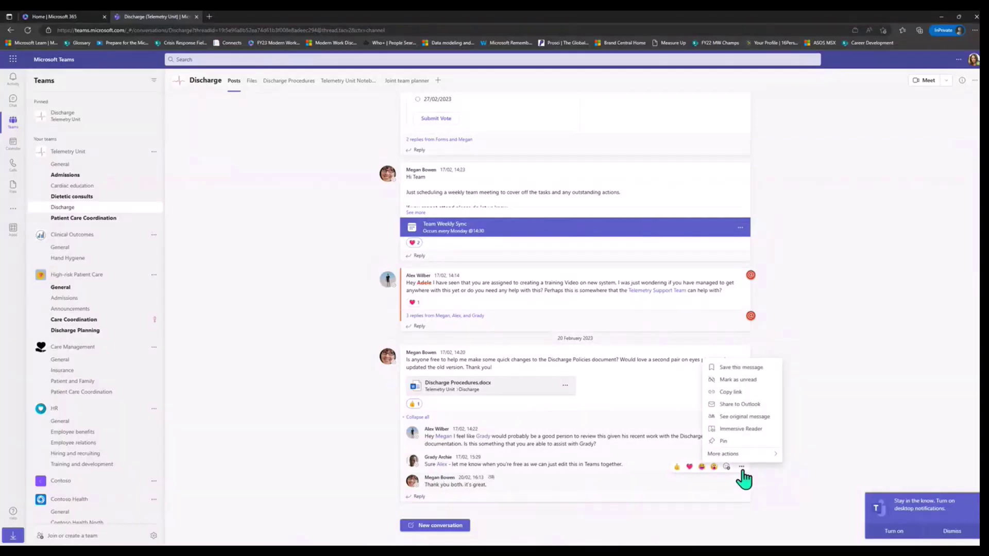
click(742, 417)
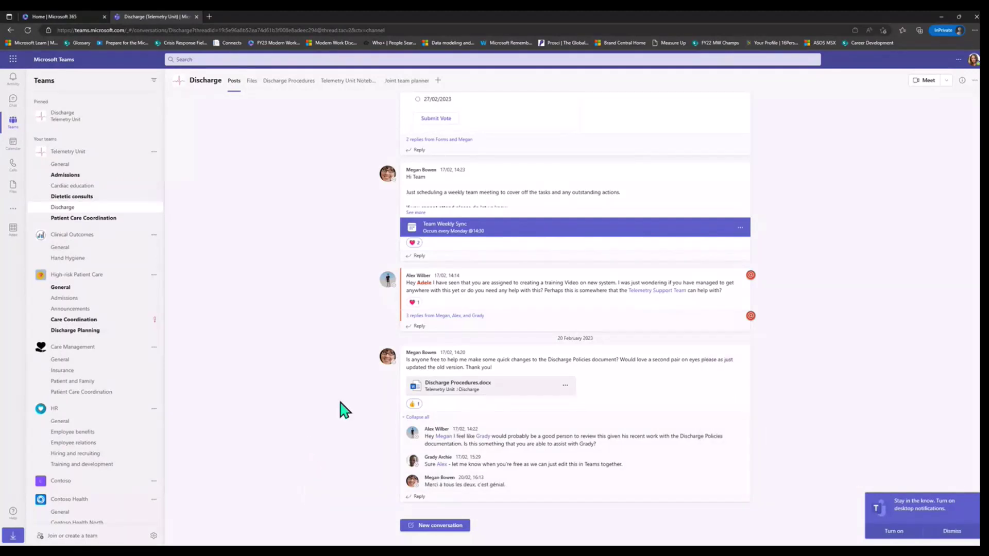
Open the Teams general settings, try the Dark and High contrast themes, and restore the Default theme.
click(957, 61)
click(927, 80)
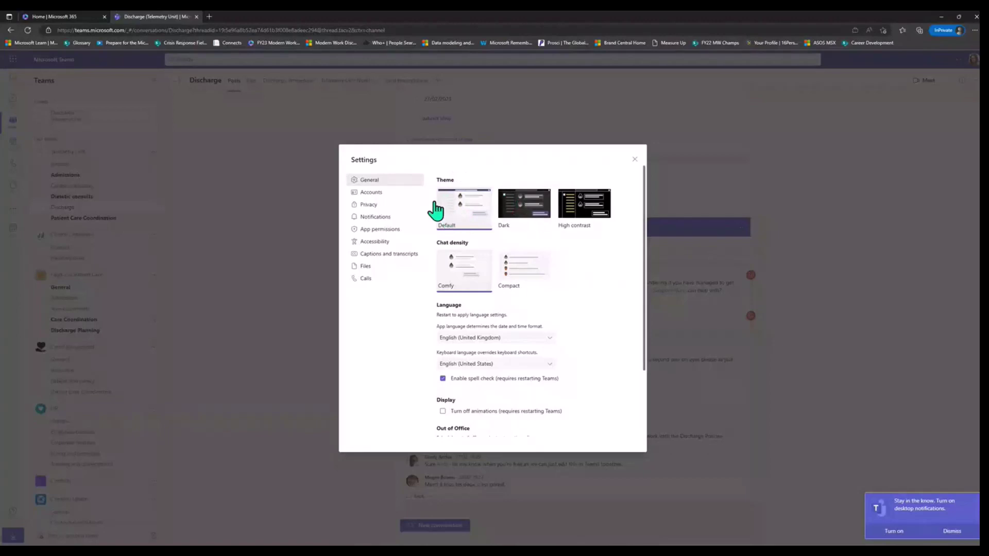
click(524, 219)
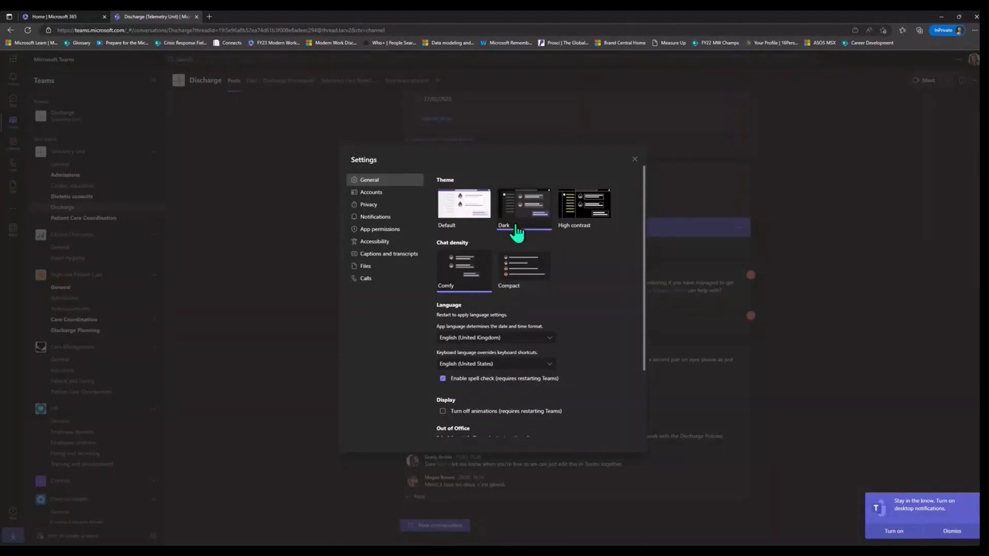
click(571, 207)
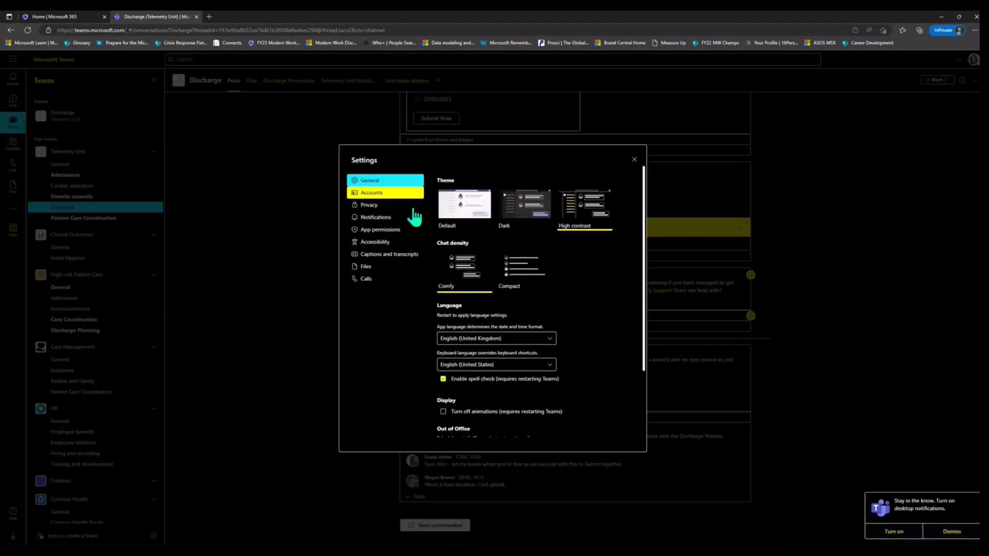
click(482, 211)
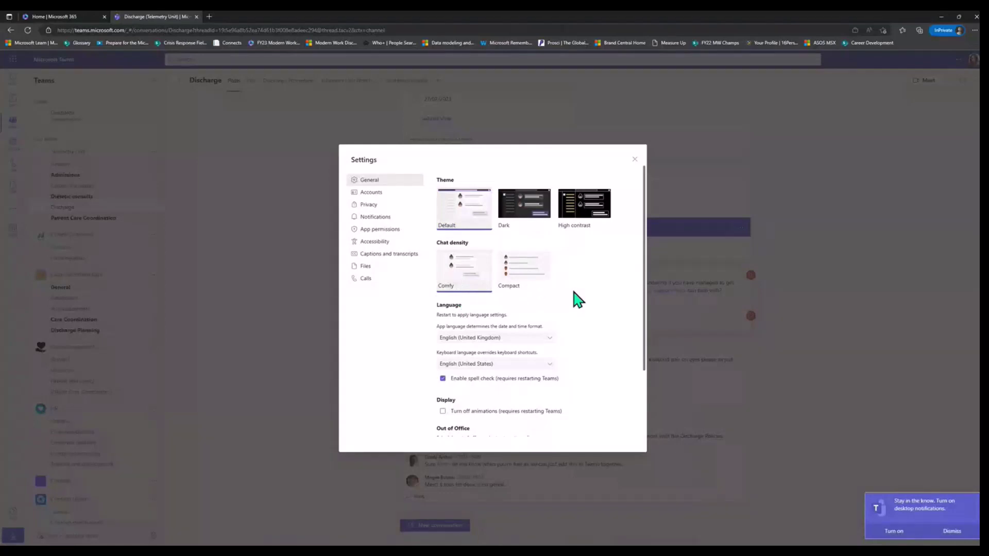
scroll(572, 287, down, 1)
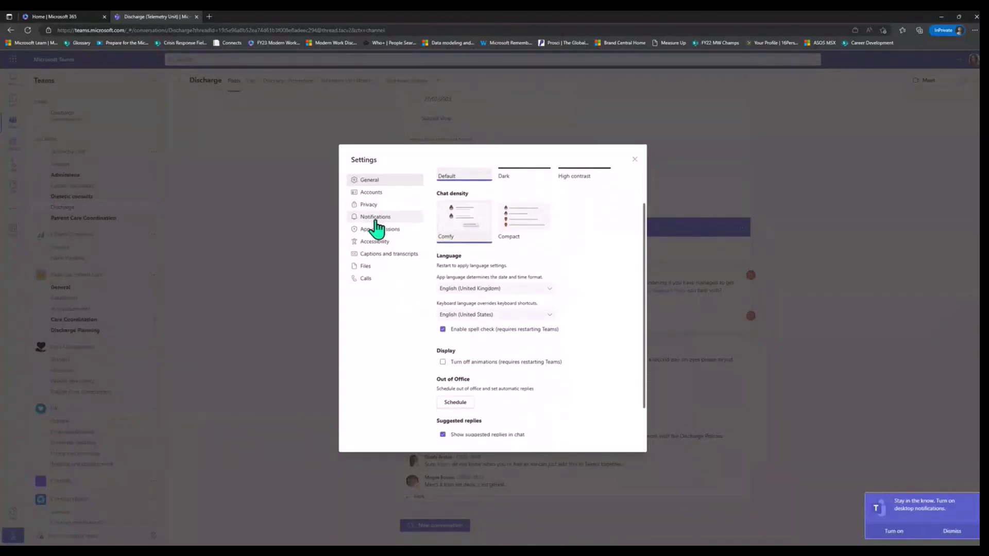
Open the Teams notification settings, dismissing the desktop notifications prompt, and review the available notification categories.
click(393, 220)
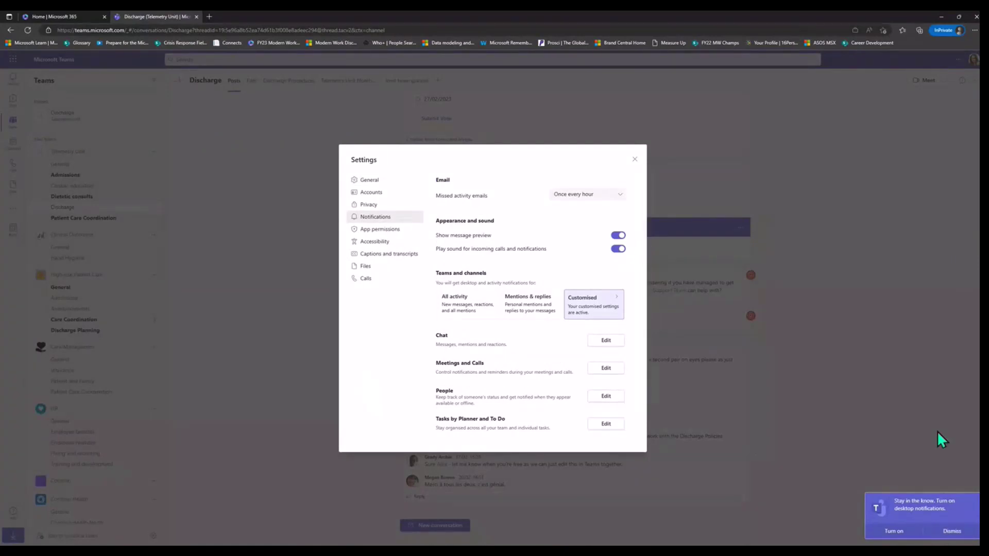
click(948, 532)
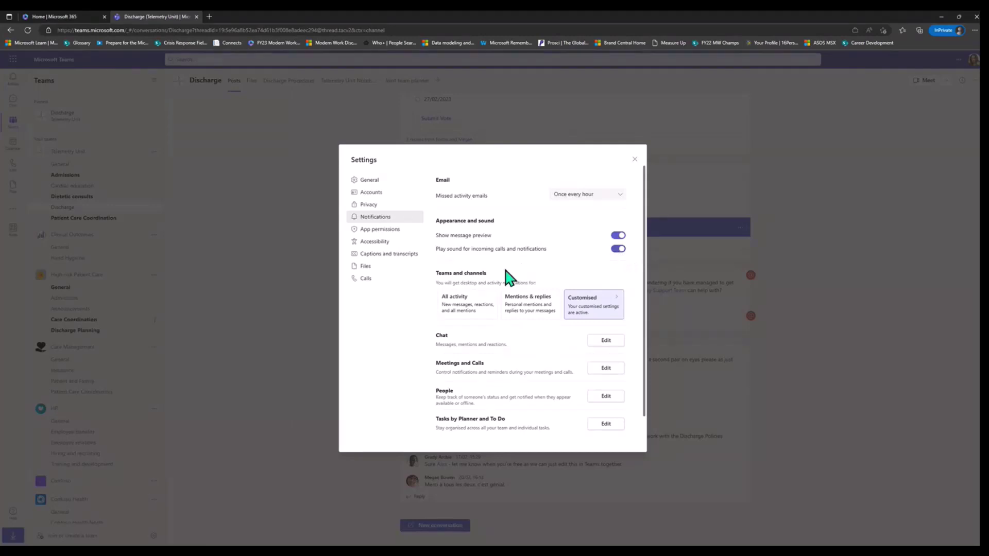
scroll(507, 278, down, 1)
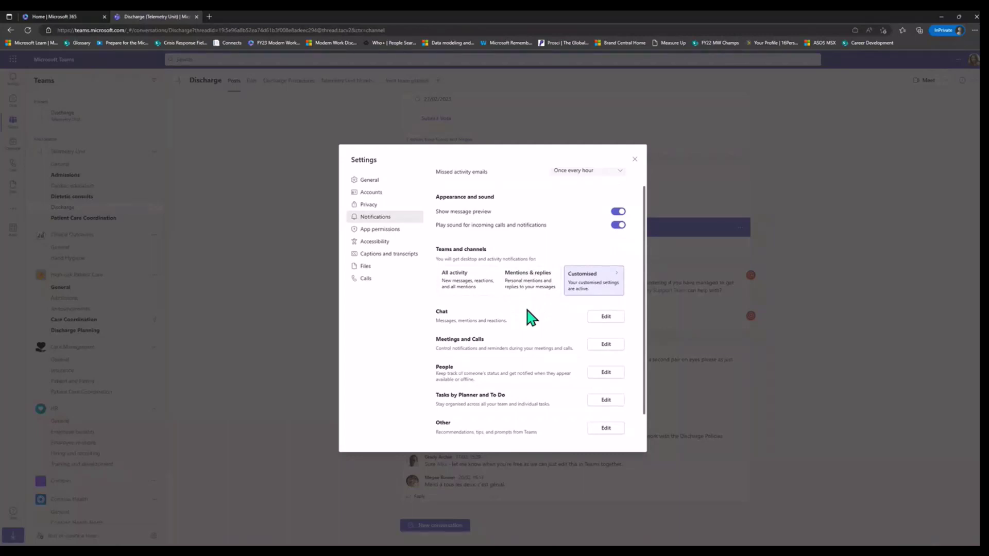
scroll(524, 305, down, 1)
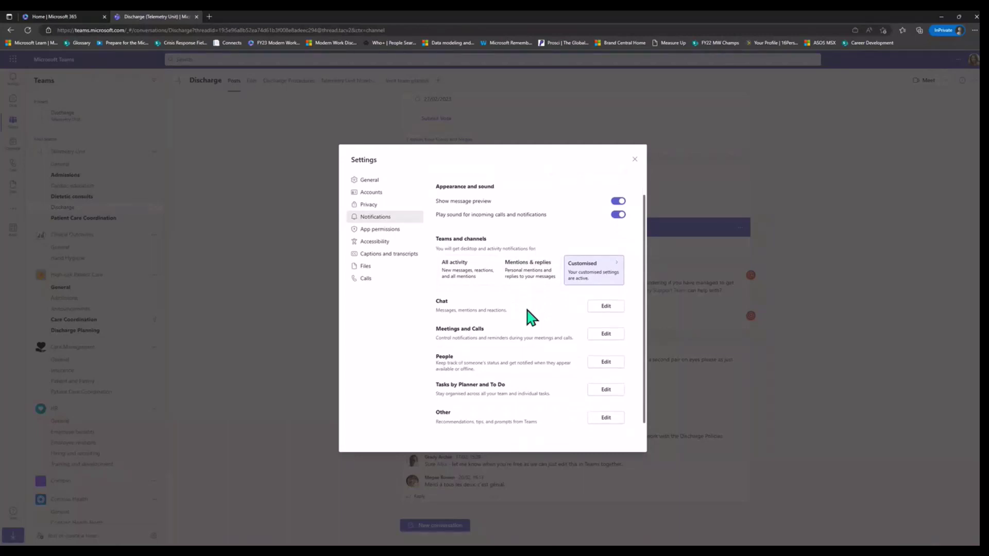
click(603, 306)
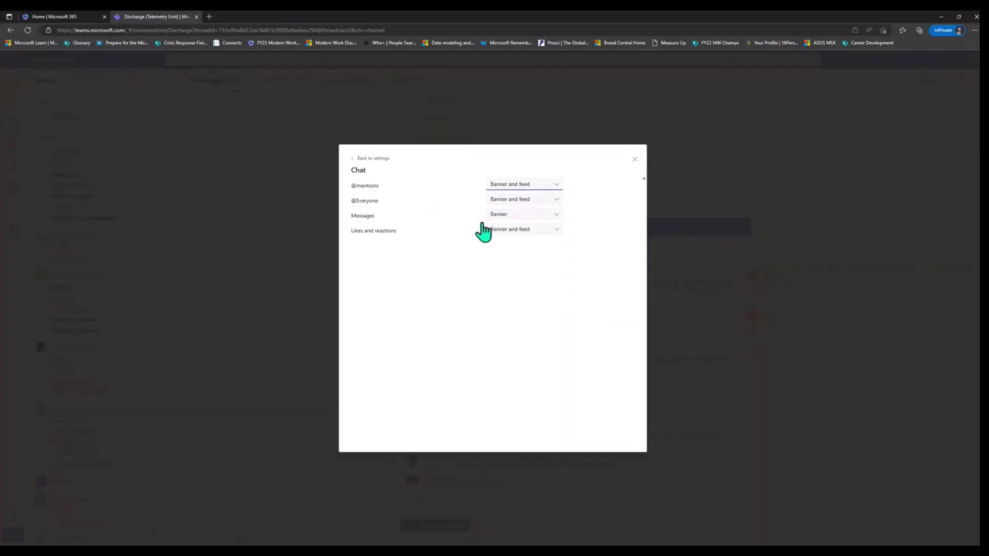
click(515, 215)
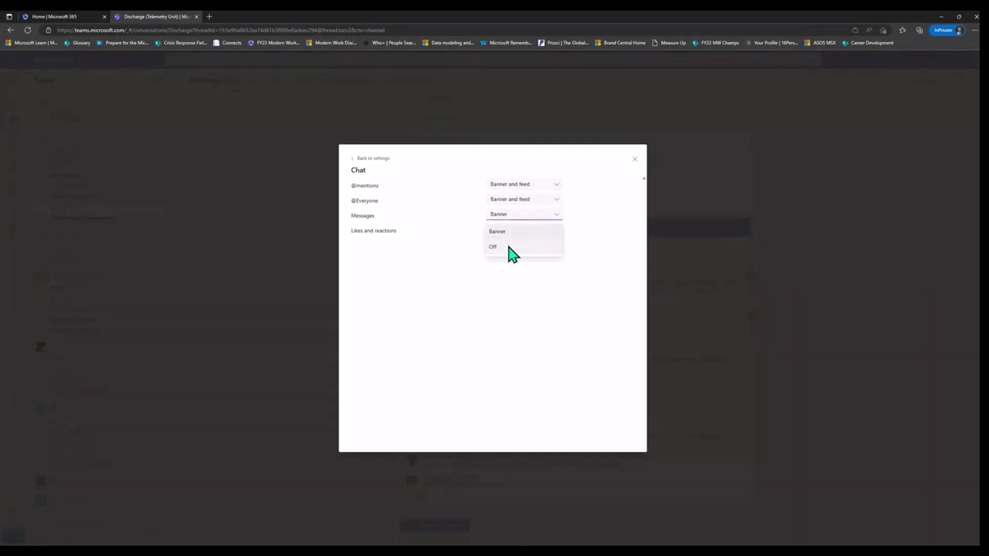
click(508, 249)
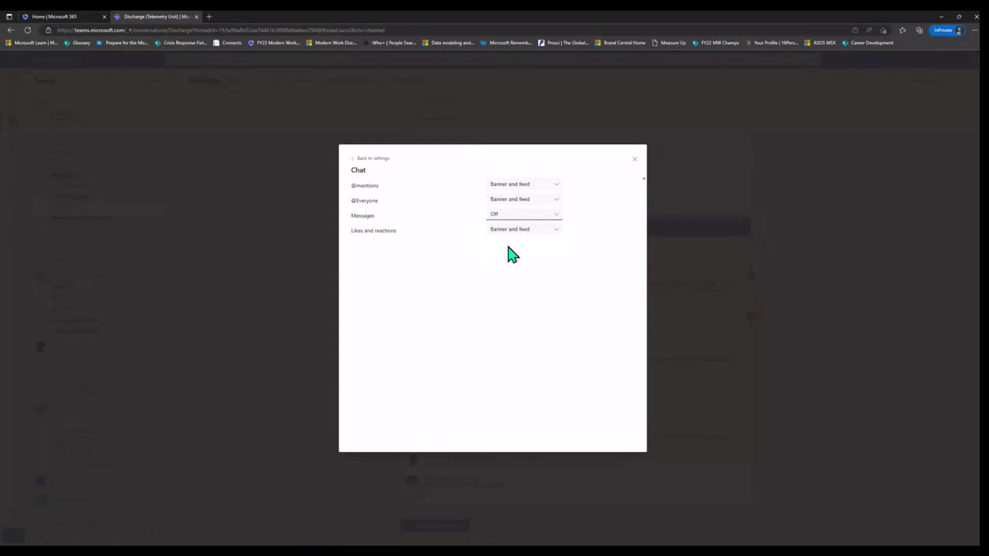
click(508, 187)
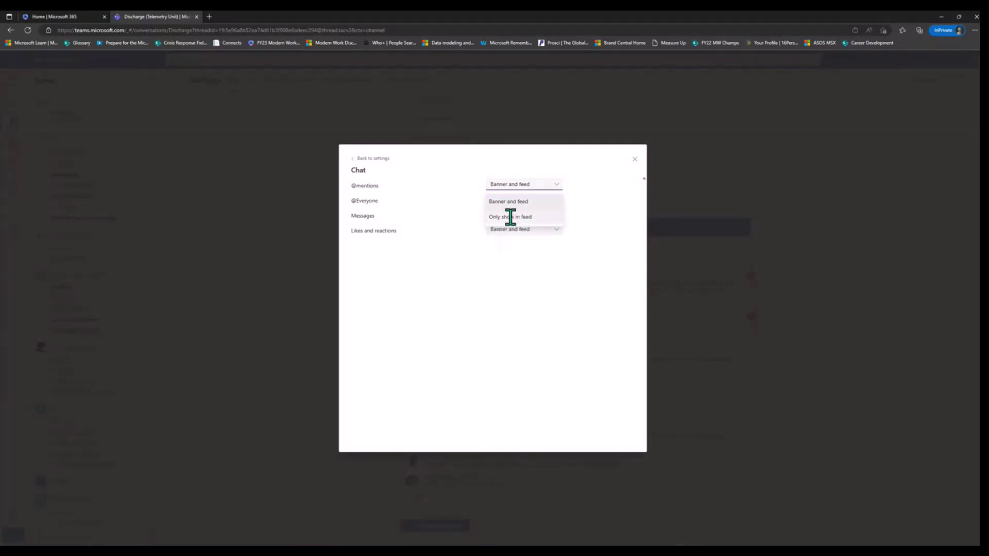
click(366, 159)
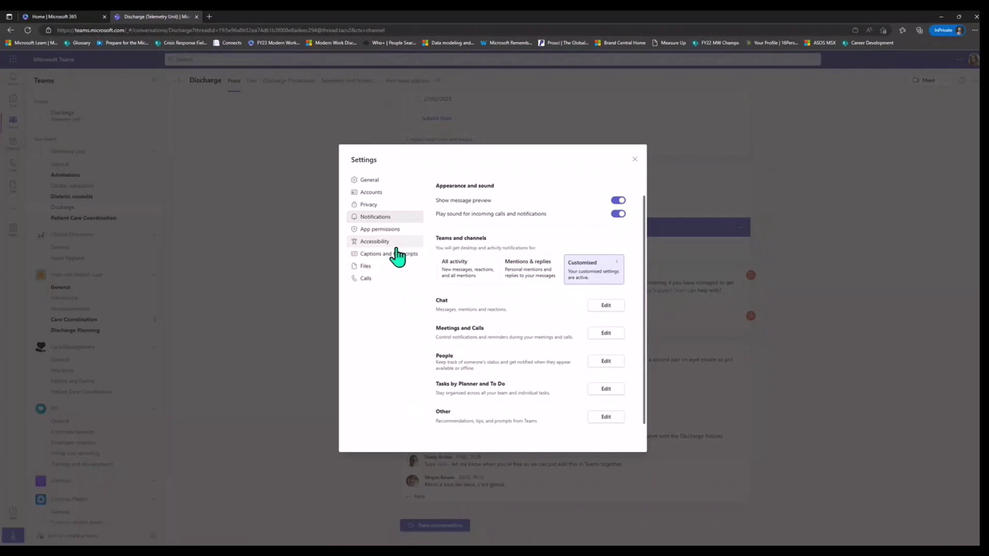
Review the Teams accessibility settings for sign language, captions and display, and close the settings.
click(368, 240)
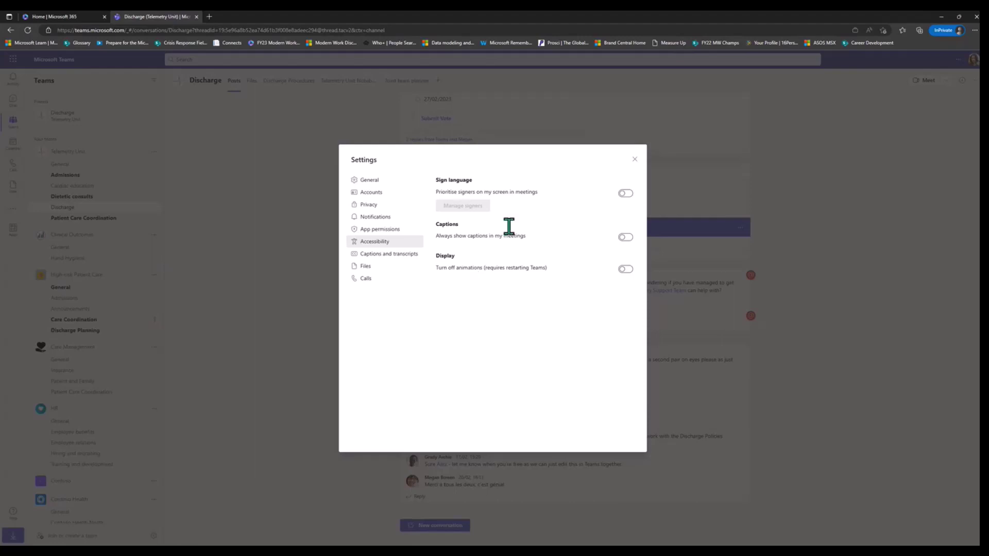
click(634, 159)
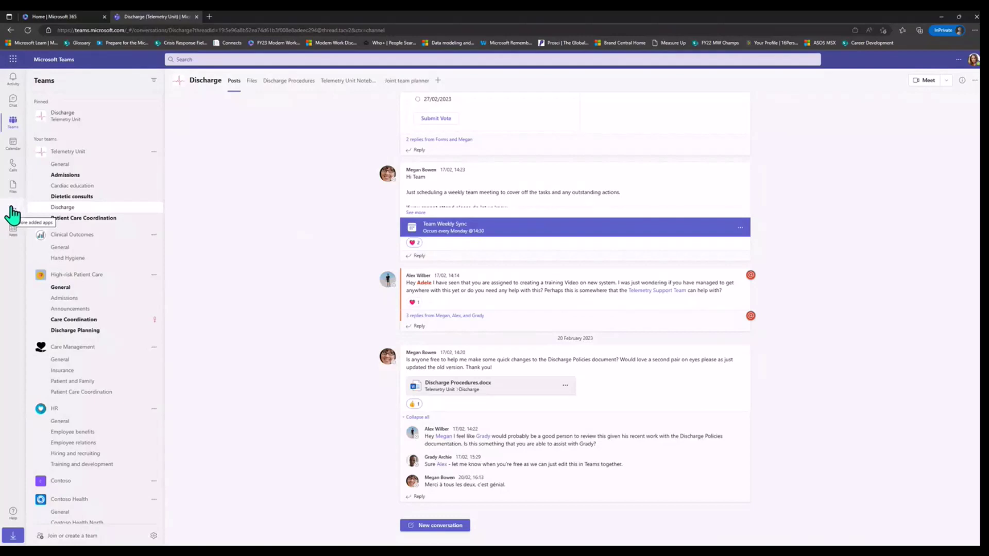
Open the Accessibility Bot app and ask it "what is immersive reader?", reading through its reply.
click(12, 209)
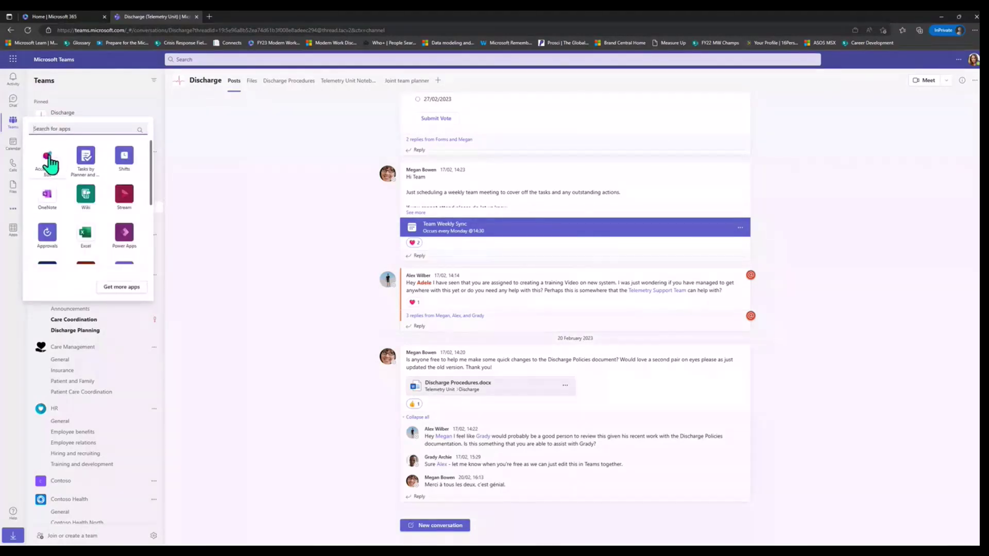
click(53, 128)
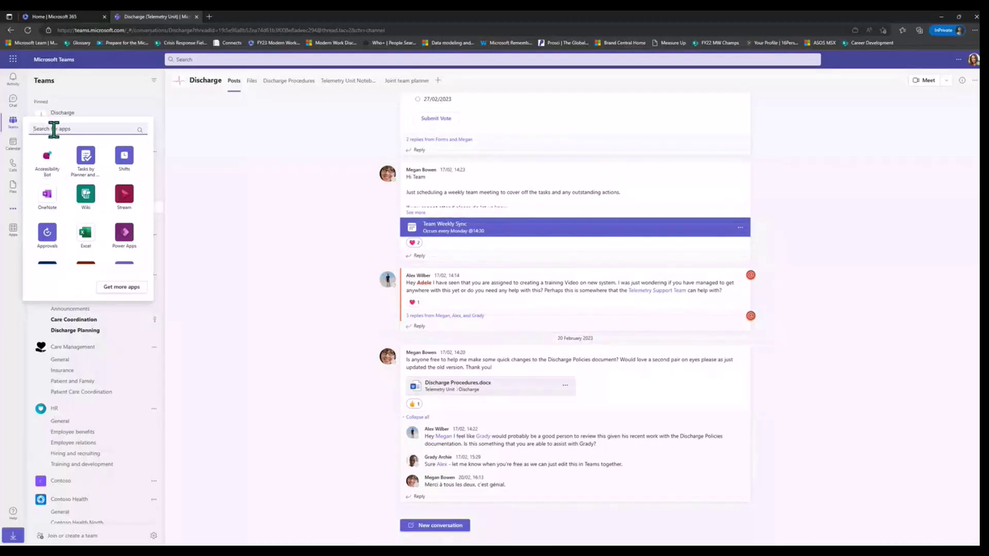
key(Escape)
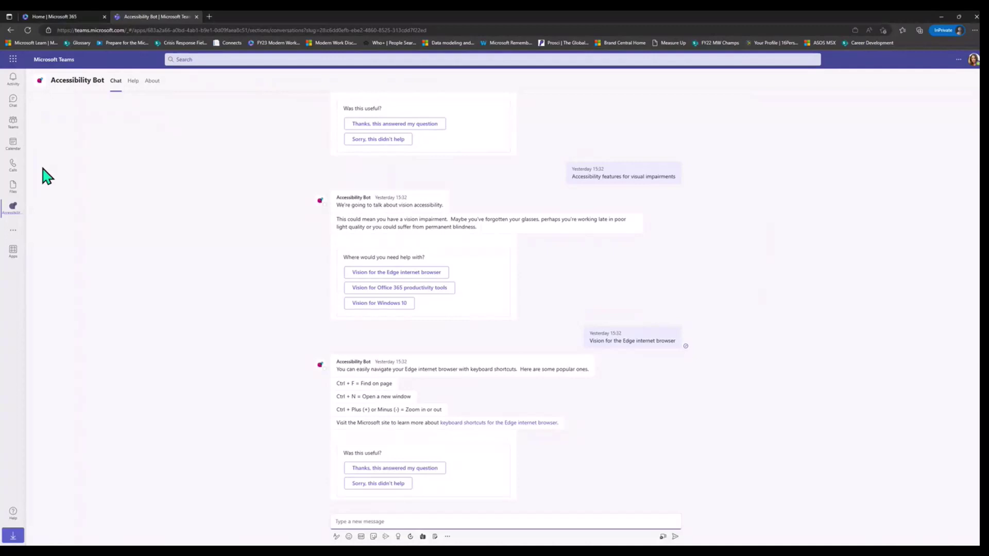
text(what is immersive reader?)
key(Return)
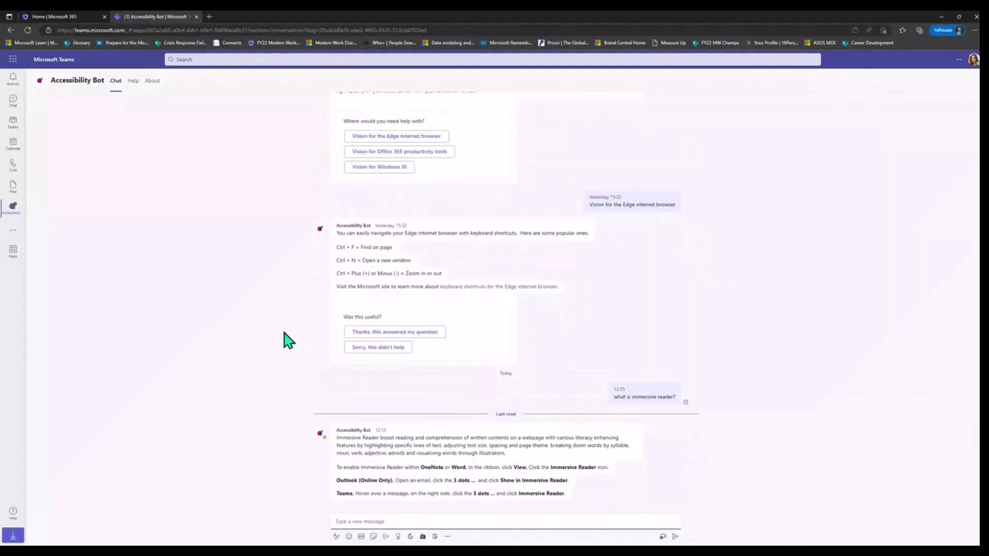
scroll(288, 340, up, 4)
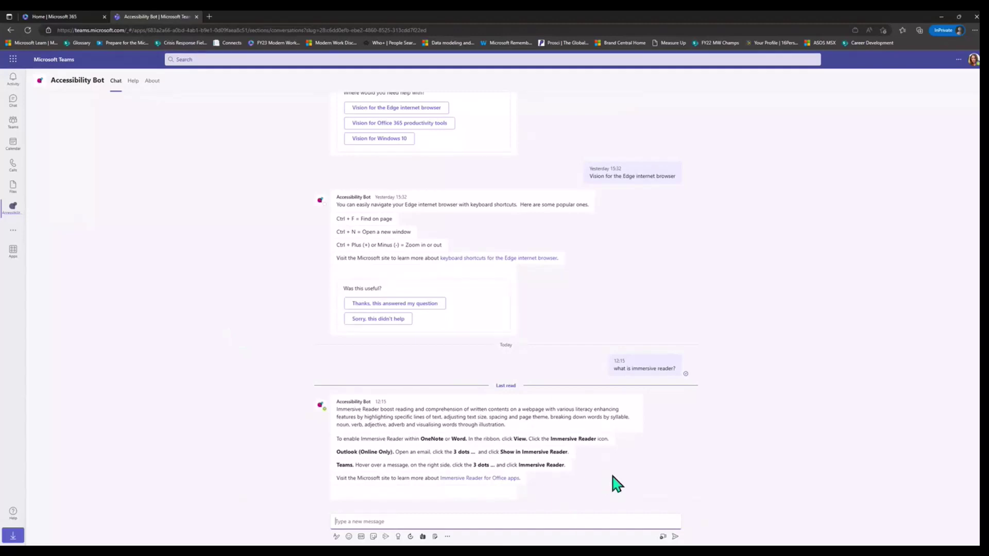
Switch to the Windows Settings app and open its accessibility options.
mouse_move(629, 545)
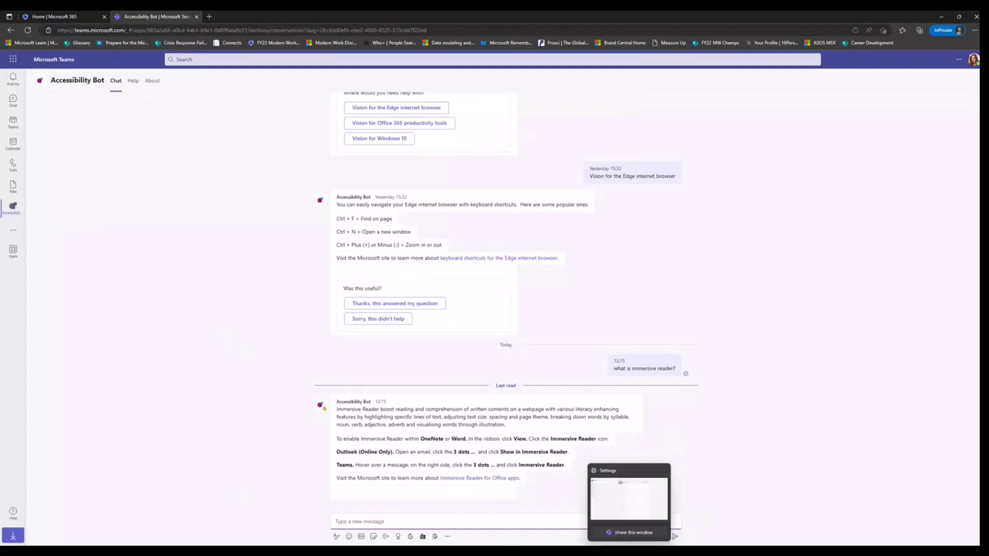
click(624, 497)
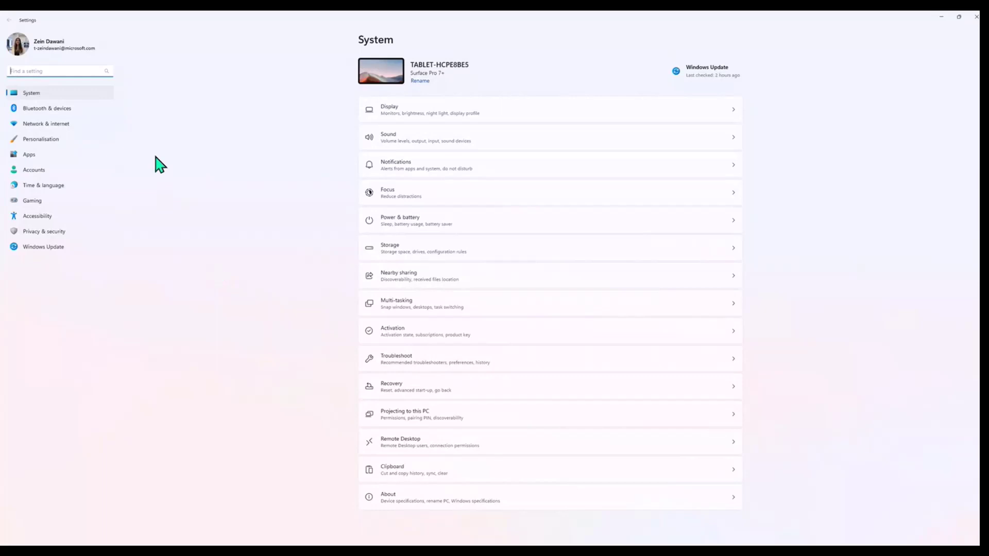
click(51, 220)
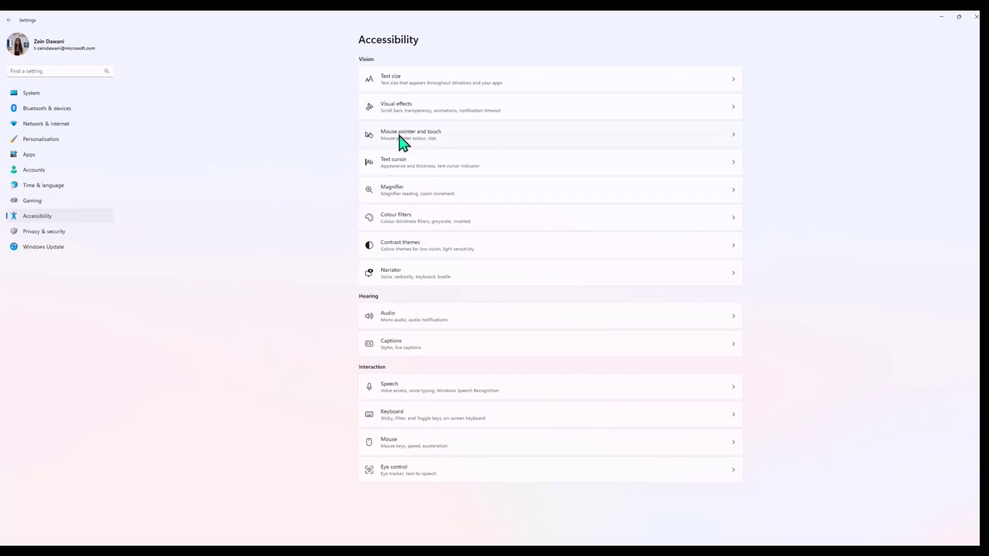
Review the mouse pointer and touch options and the contrast themes, returning to the accessibility overview after each.
click(443, 137)
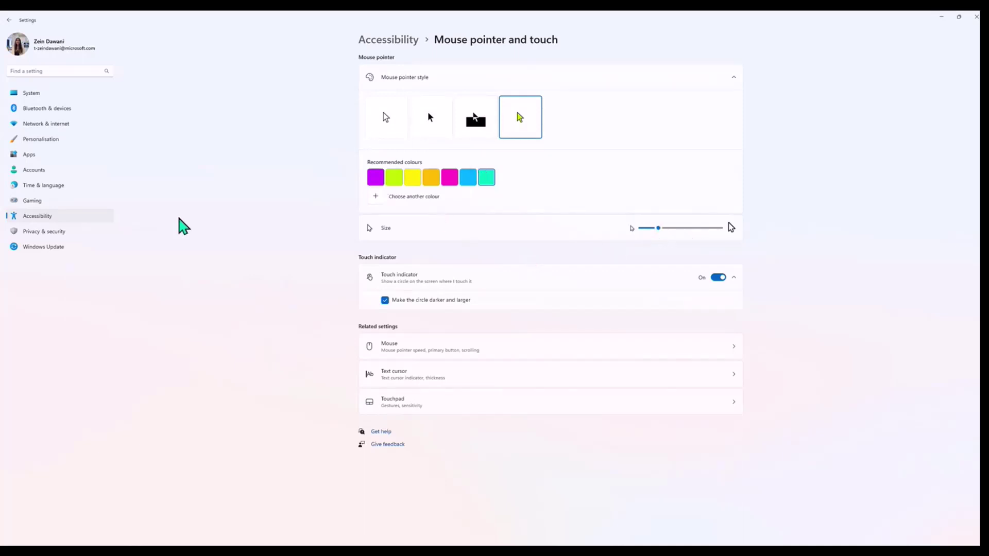
click(382, 43)
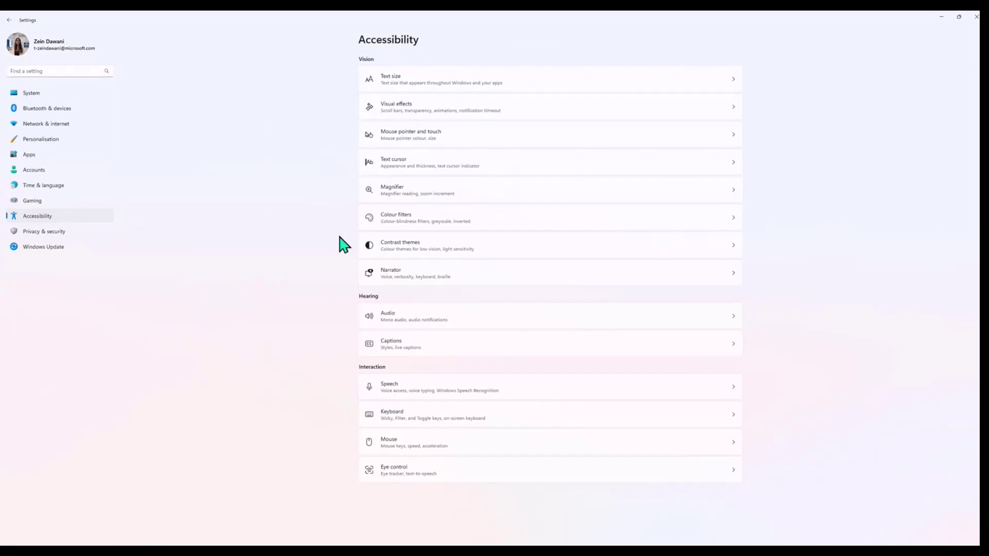
click(386, 246)
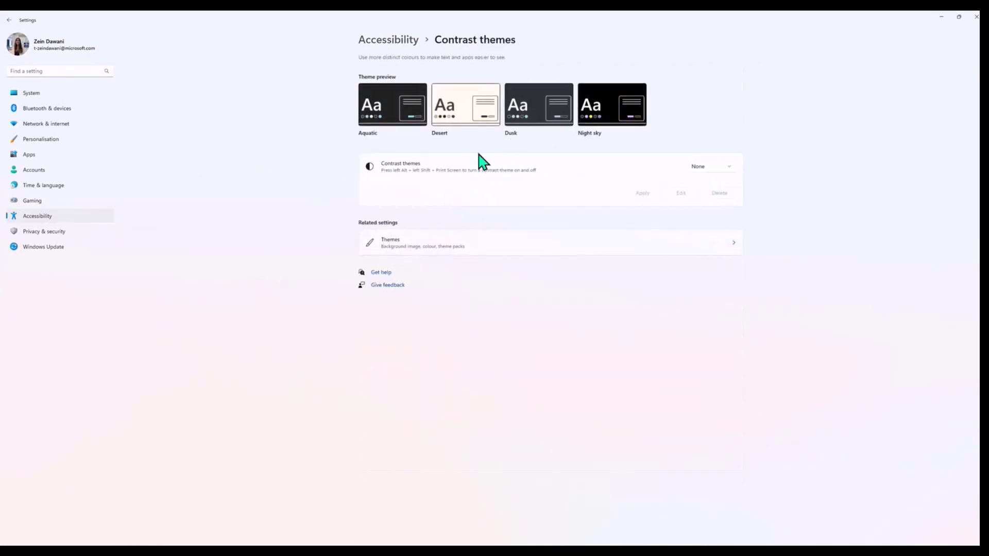
click(391, 44)
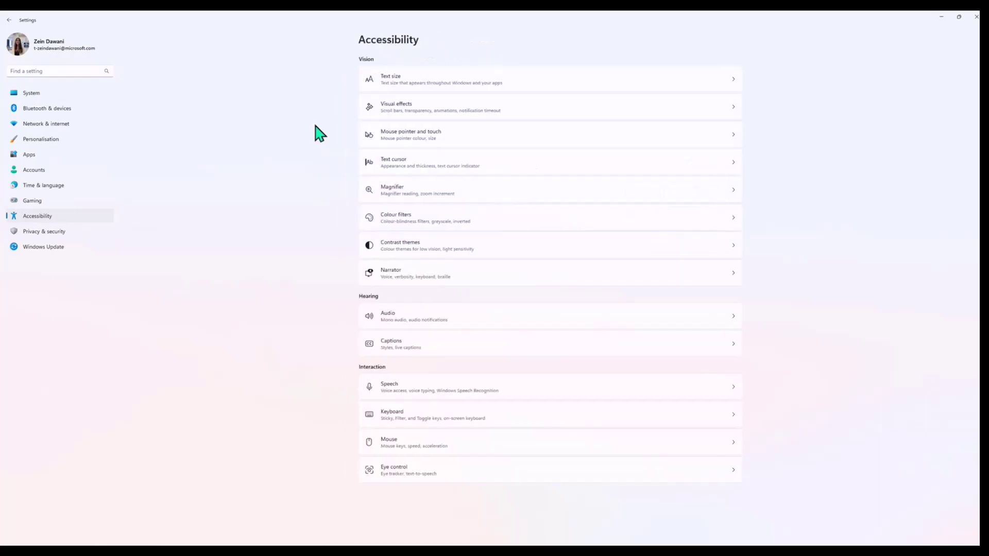